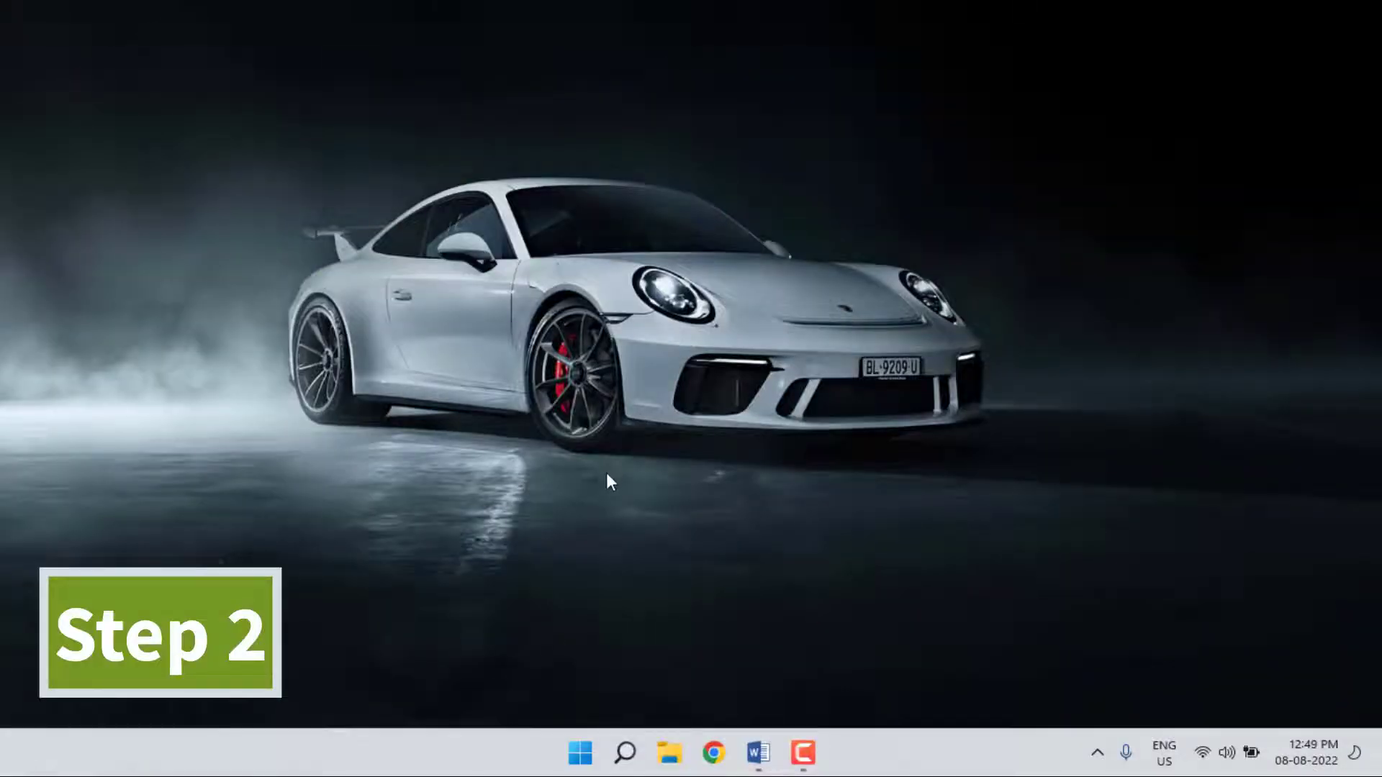
Step: Open the system's other troubleshooters in Settings, start the Internet Connections troubleshooter, and close it
left_click(578, 751)
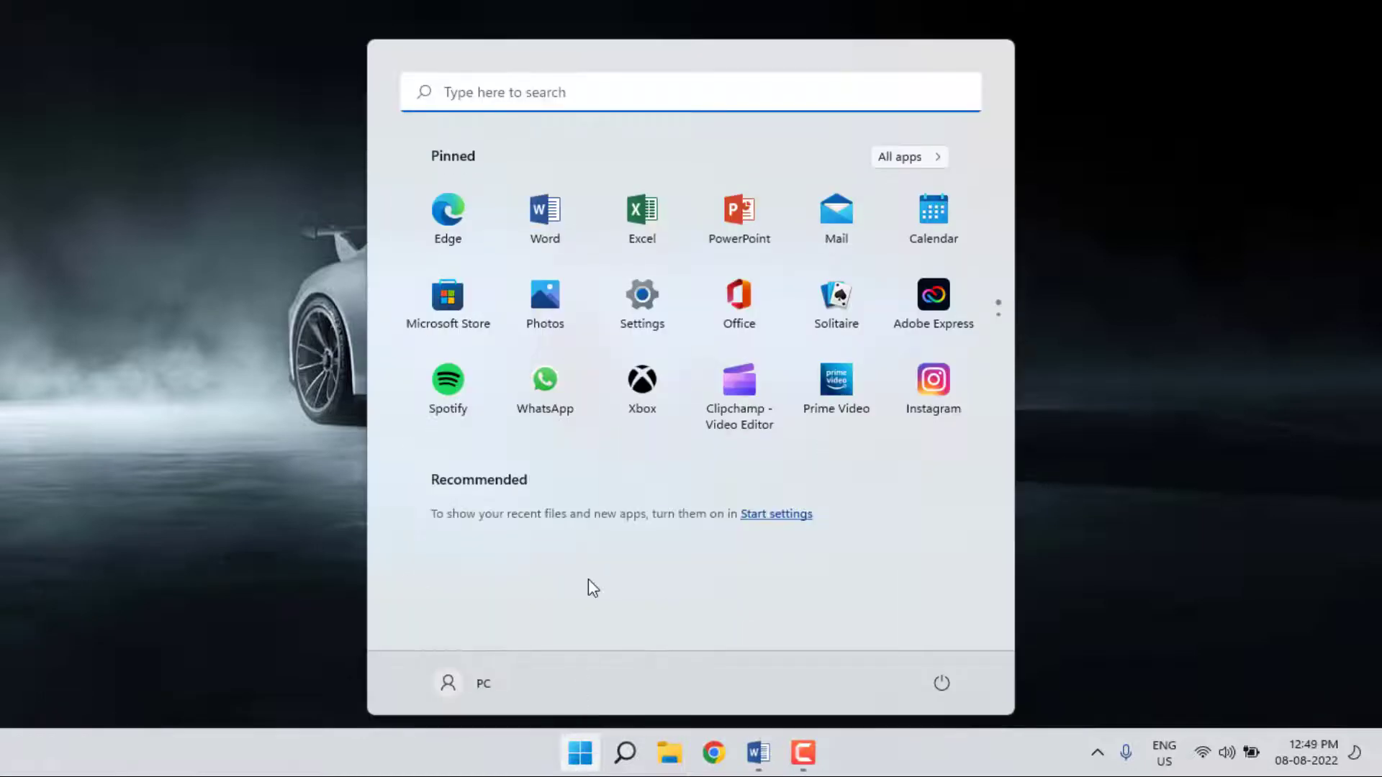
left_click(639, 308)
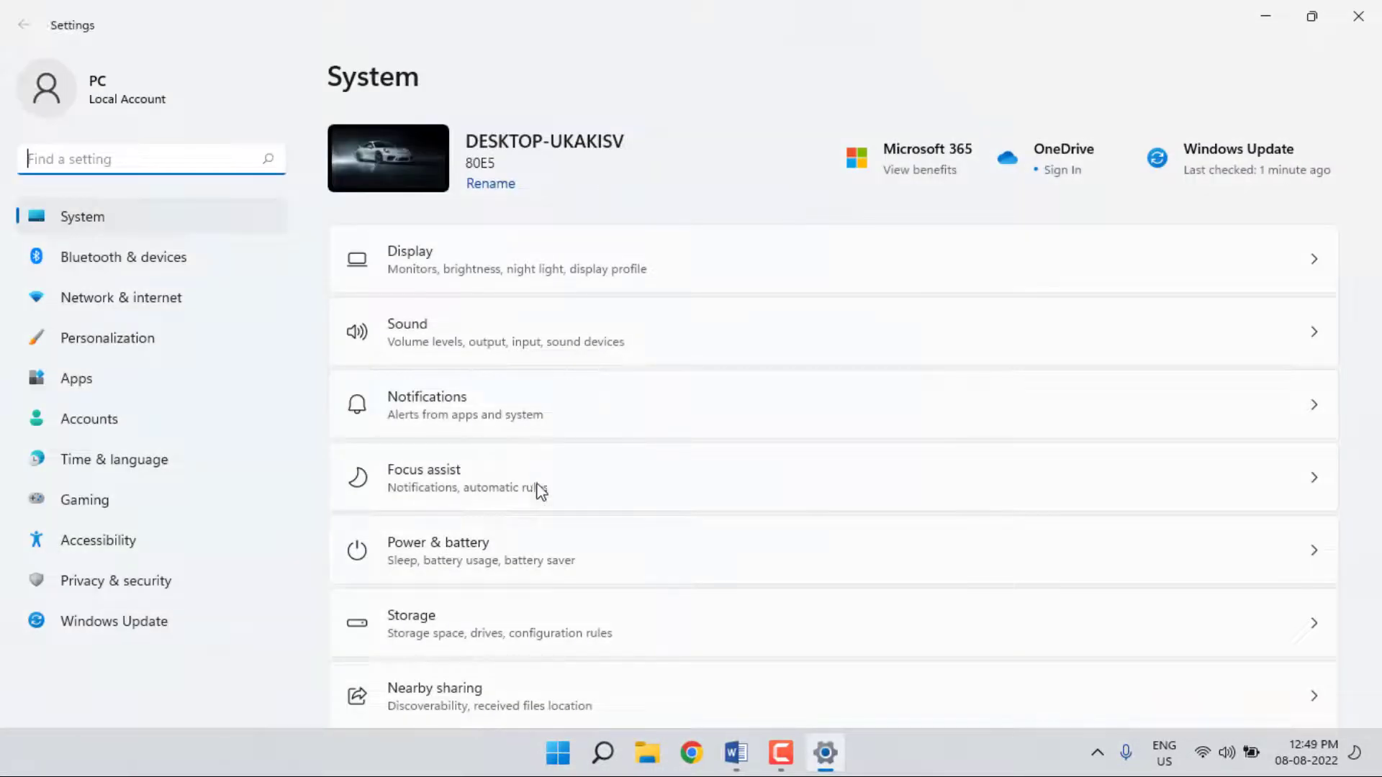
scroll(572, 489, "down", 5)
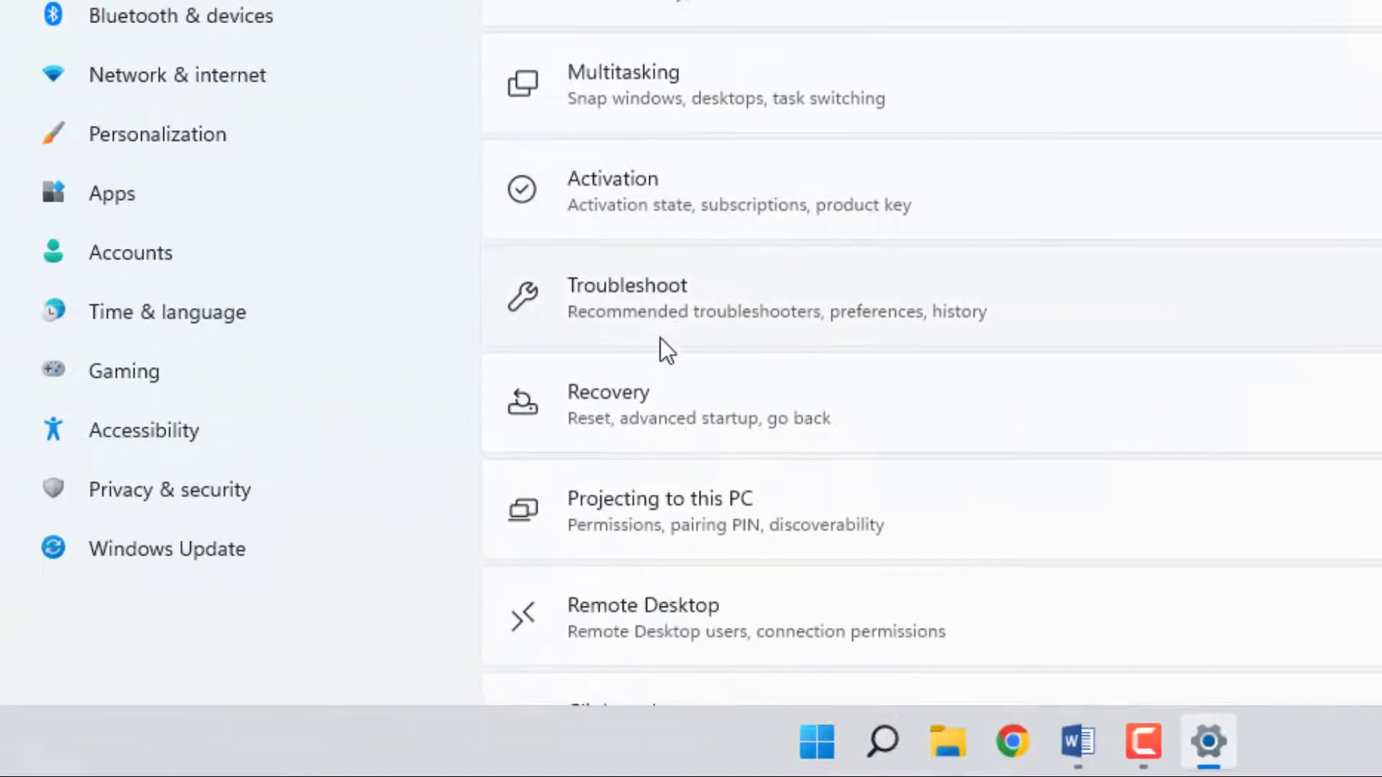
left_click(640, 294)
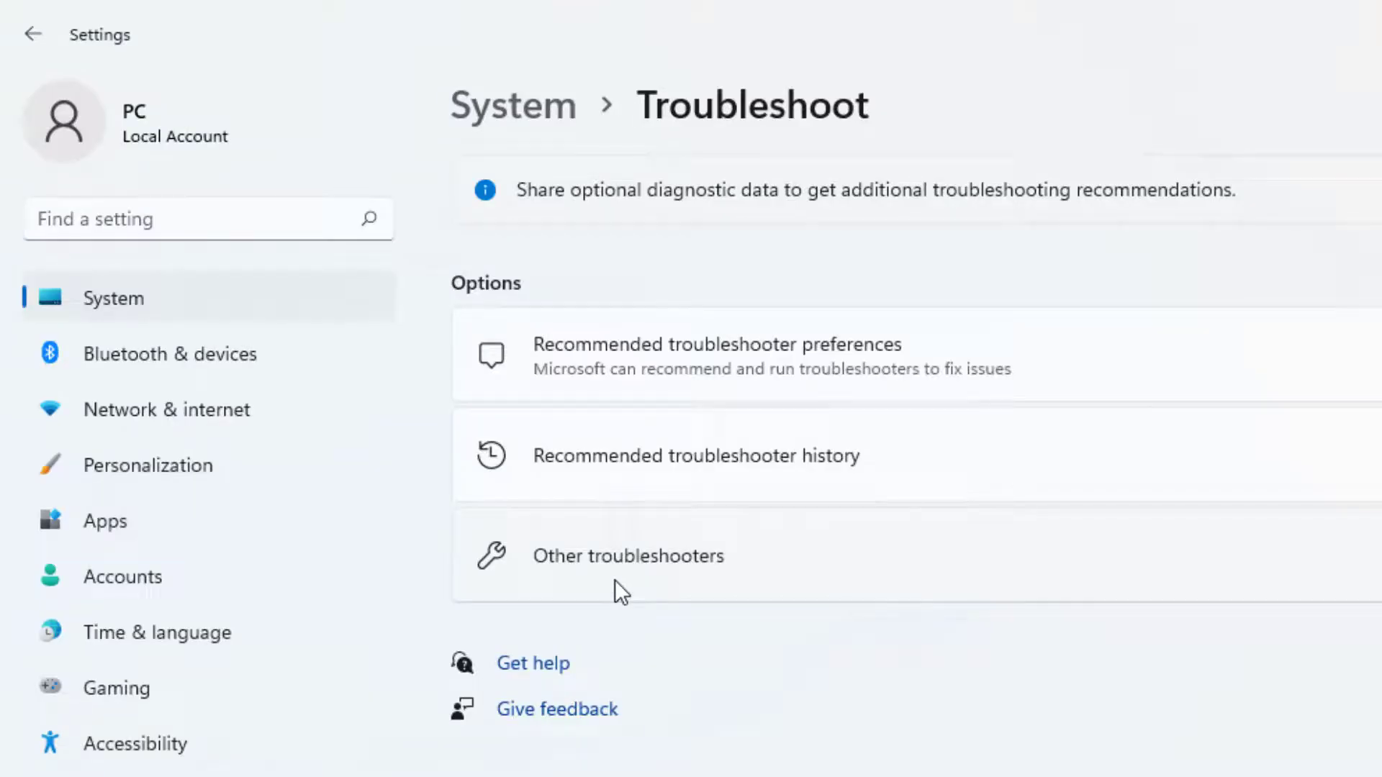
left_click(640, 247)
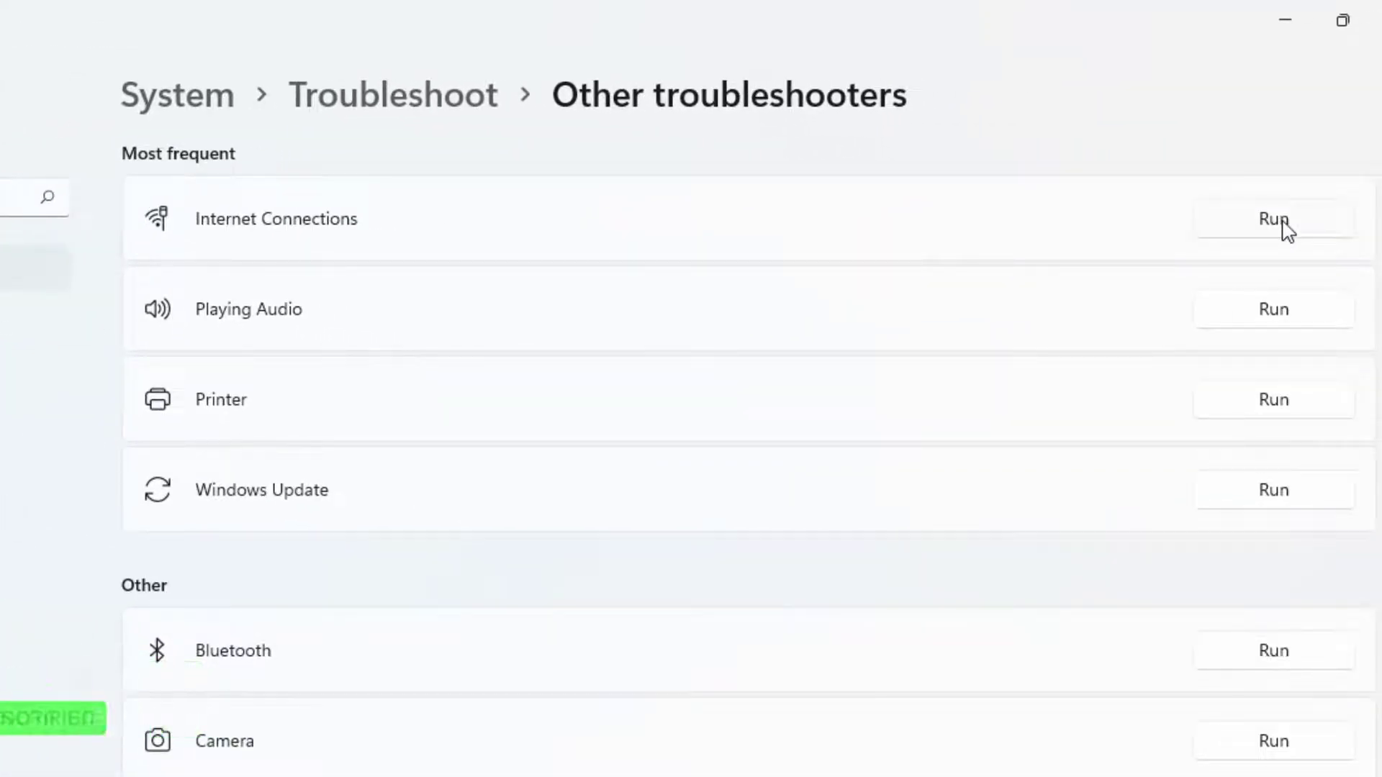
left_click(1282, 223)
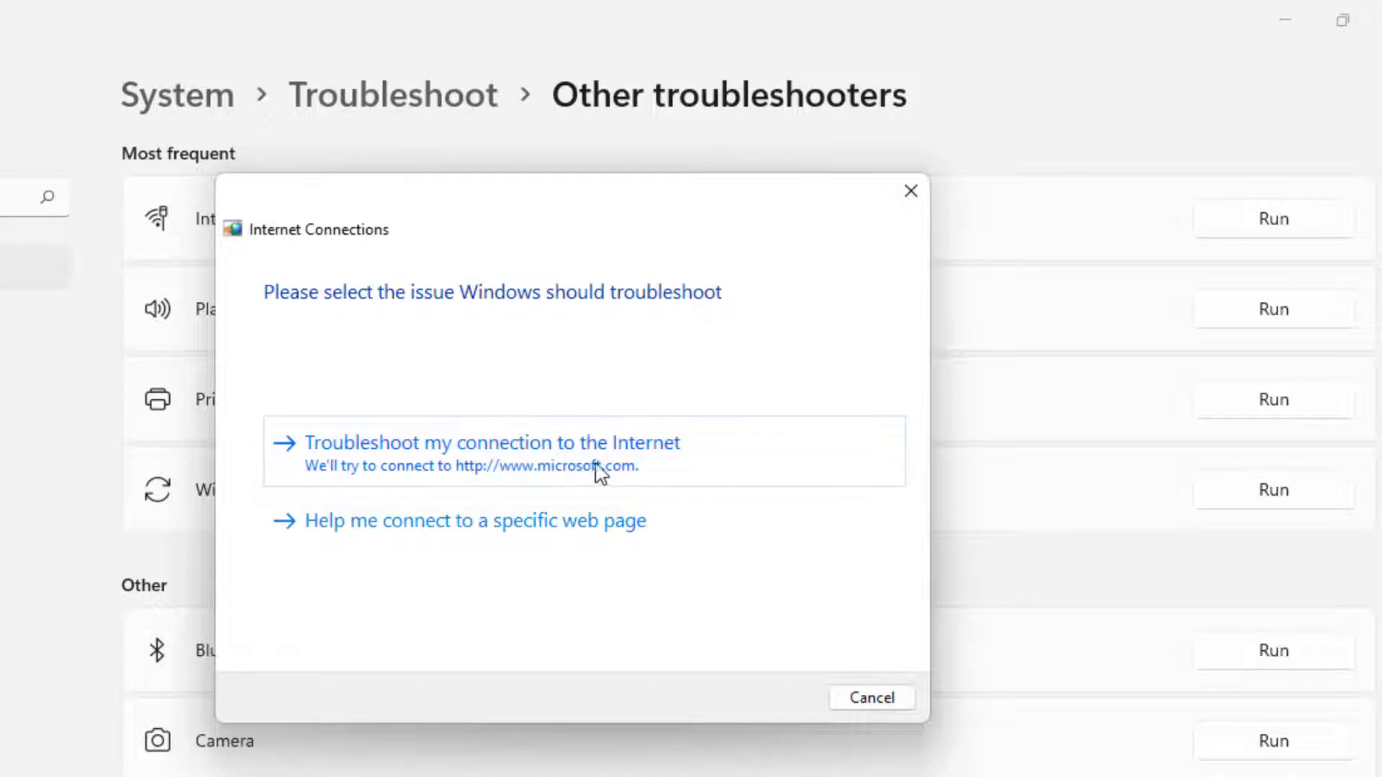
left_click(910, 191)
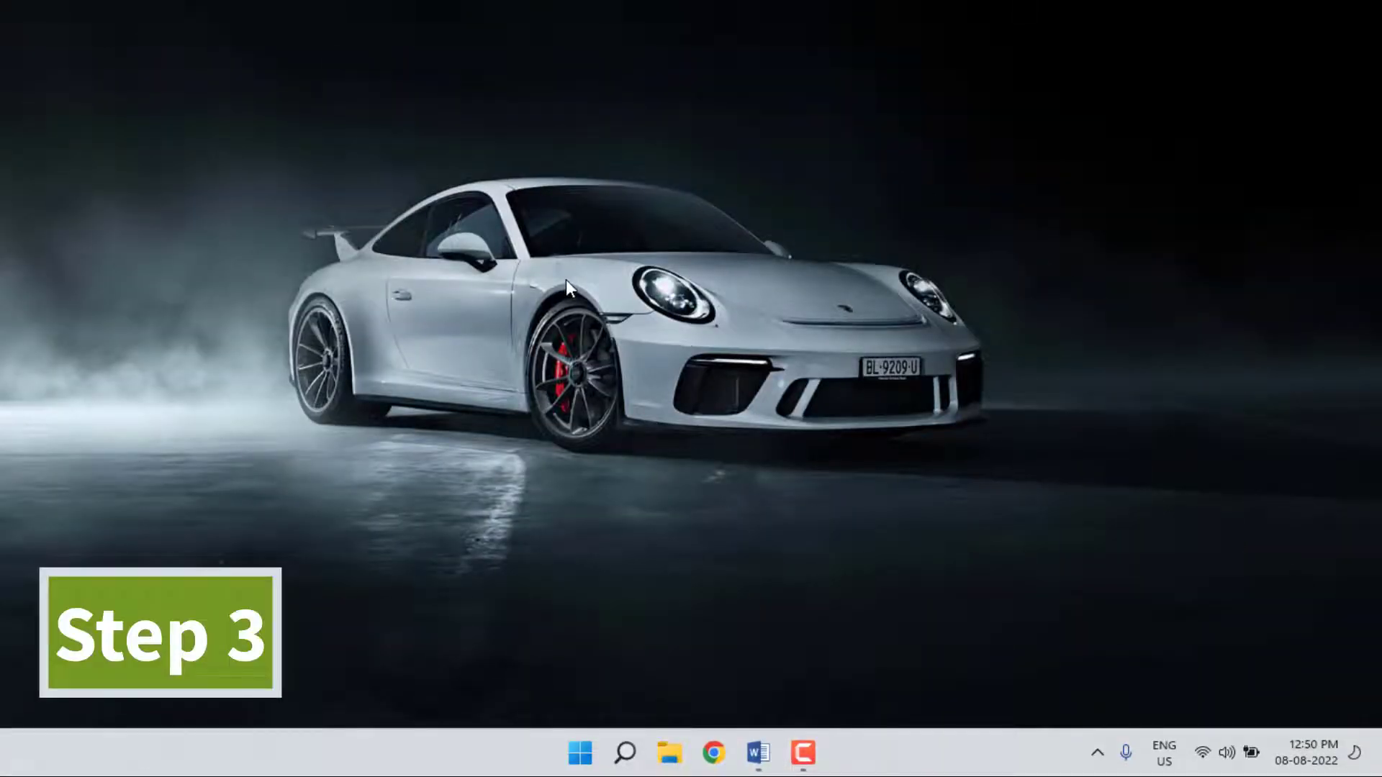
Step: Open Device Manager and expand the display adapters category
key("super")
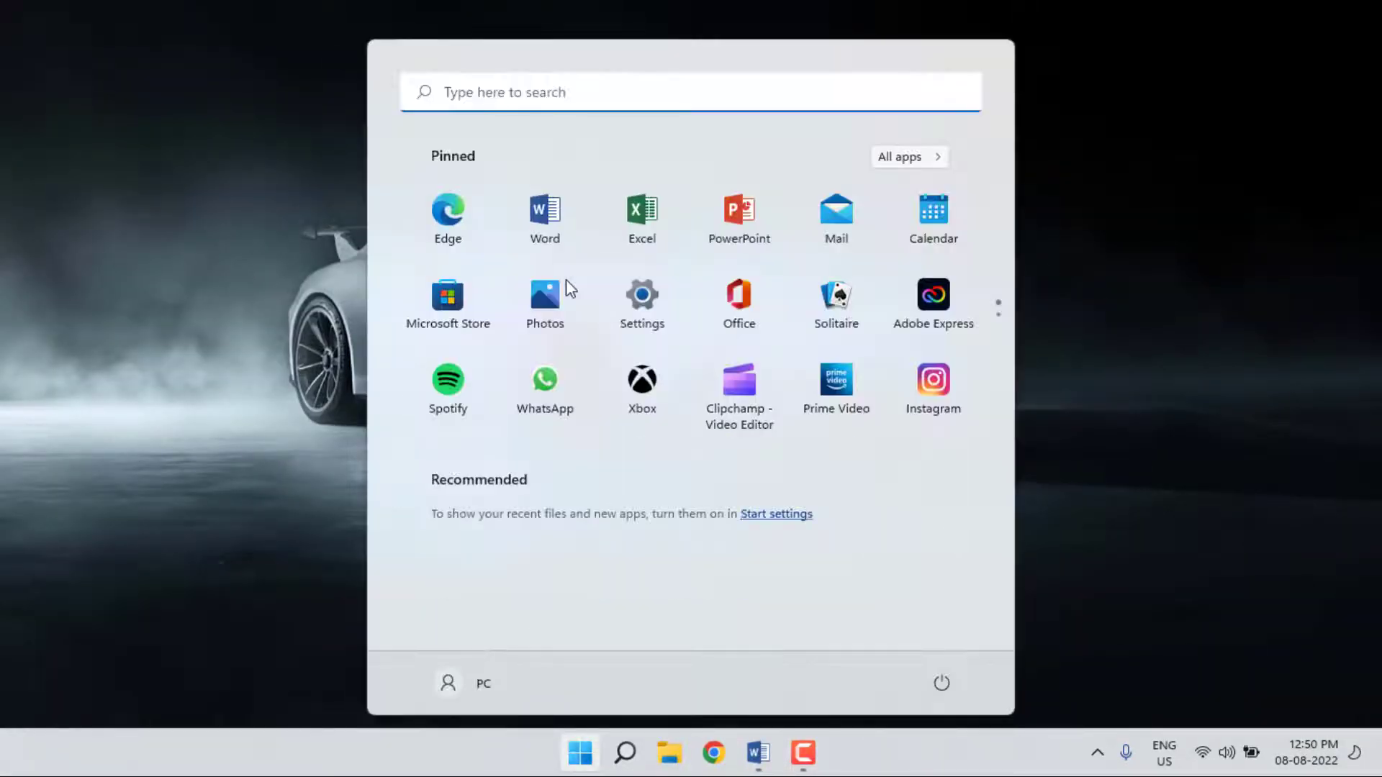
type("device")
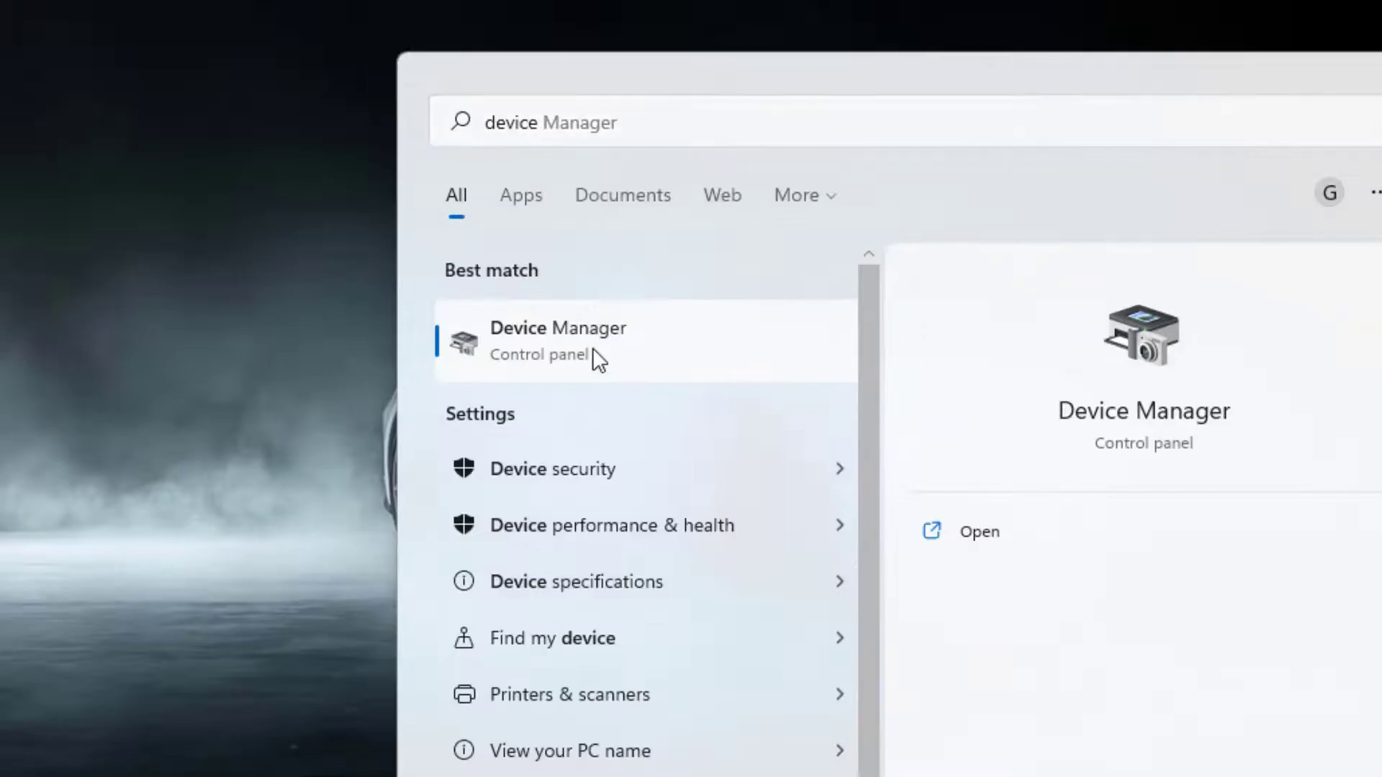
left_click(451, 274)
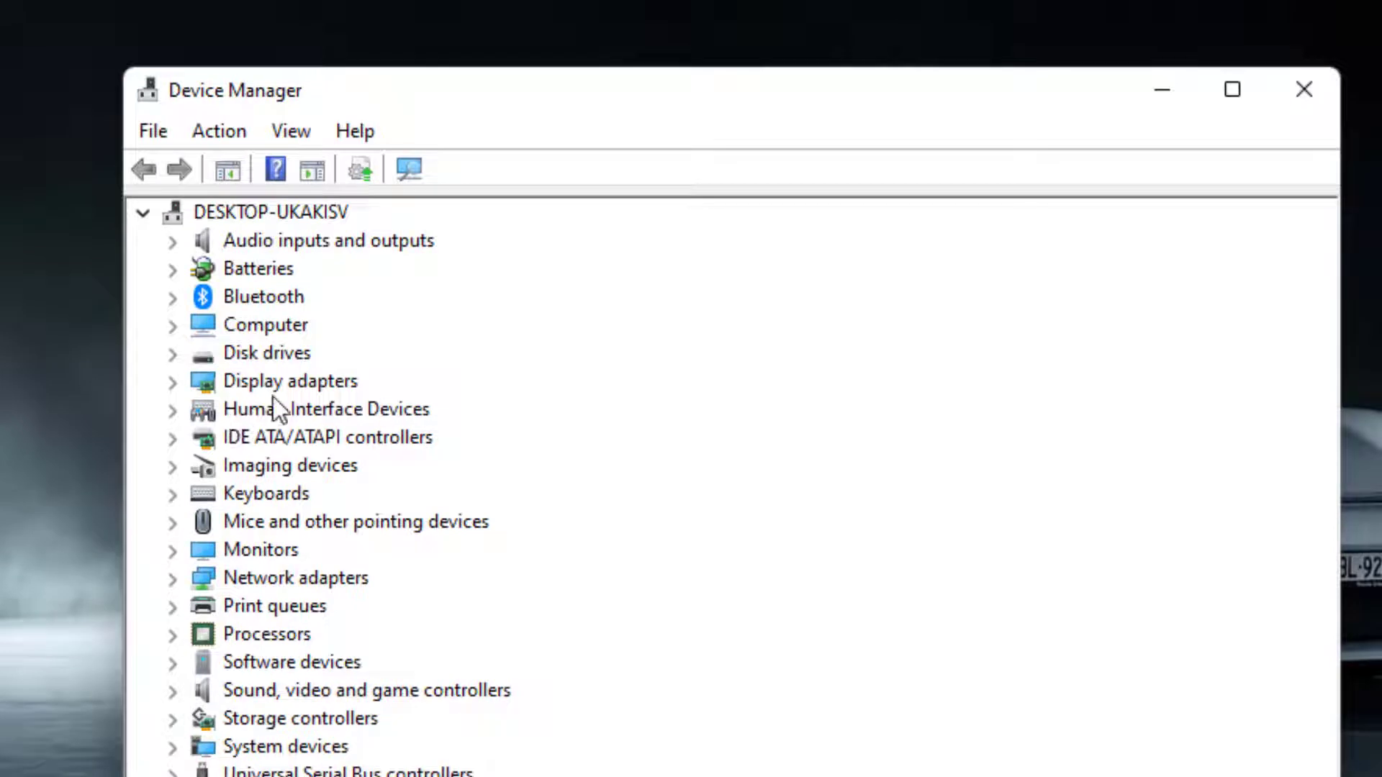
left_click(312, 429)
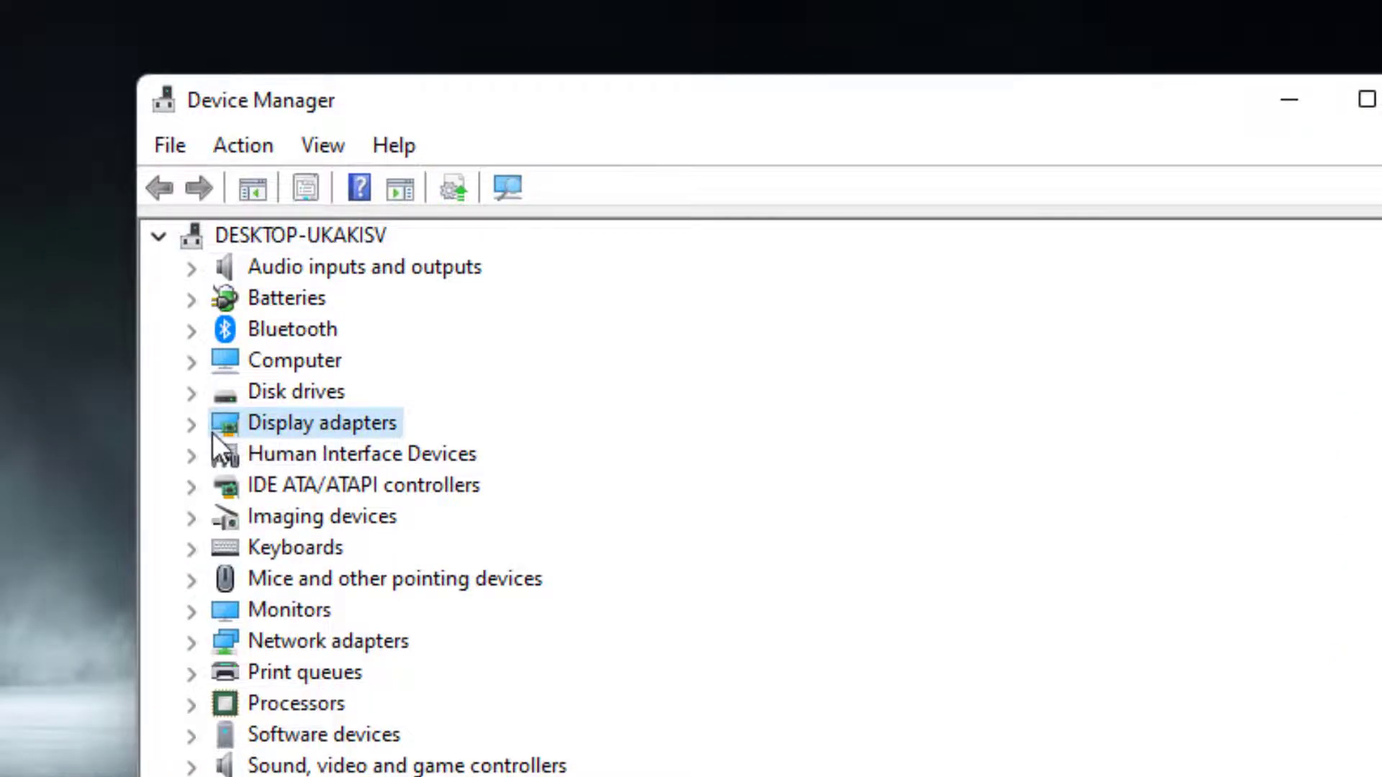
left_click(194, 427)
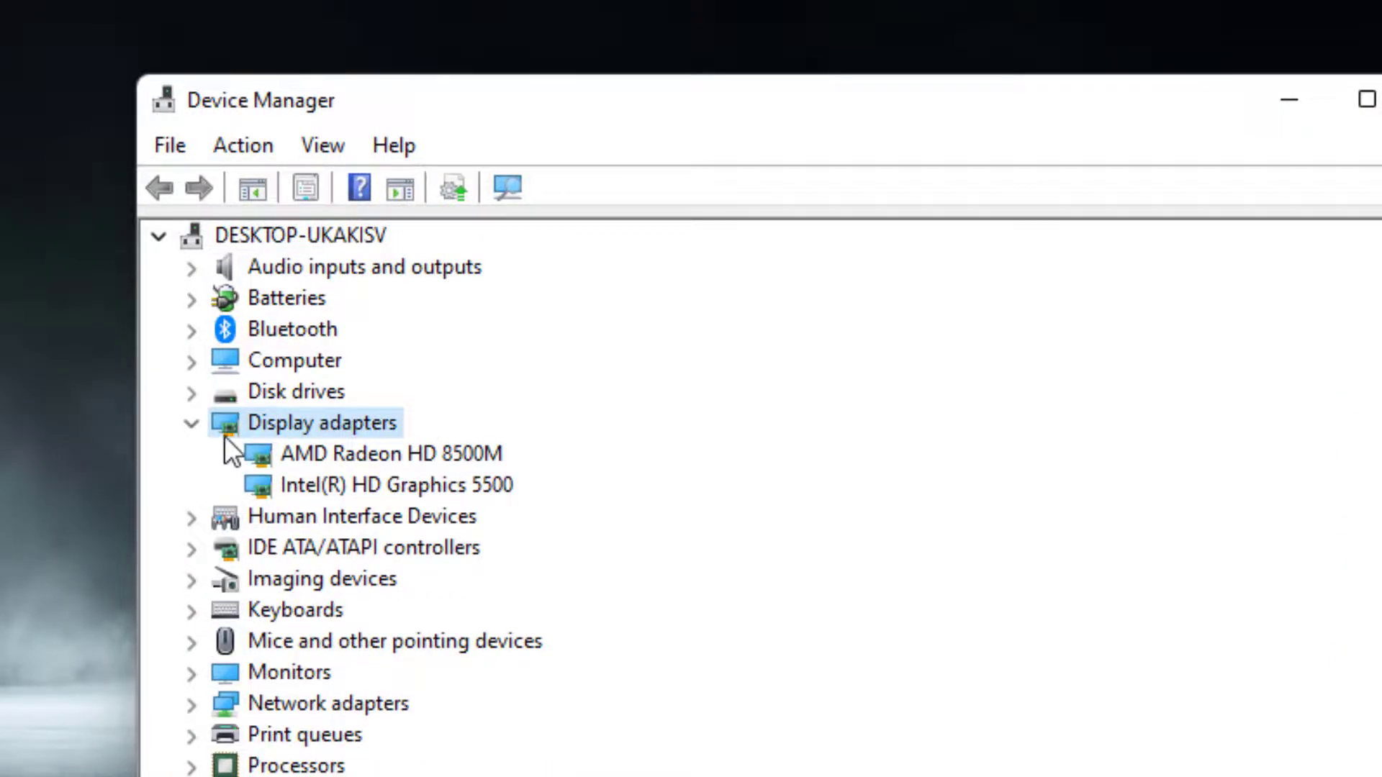
Step: Search automatically for an updated driver for the AMD Radeon HD 8500M and close the update wizard
left_click(359, 457)
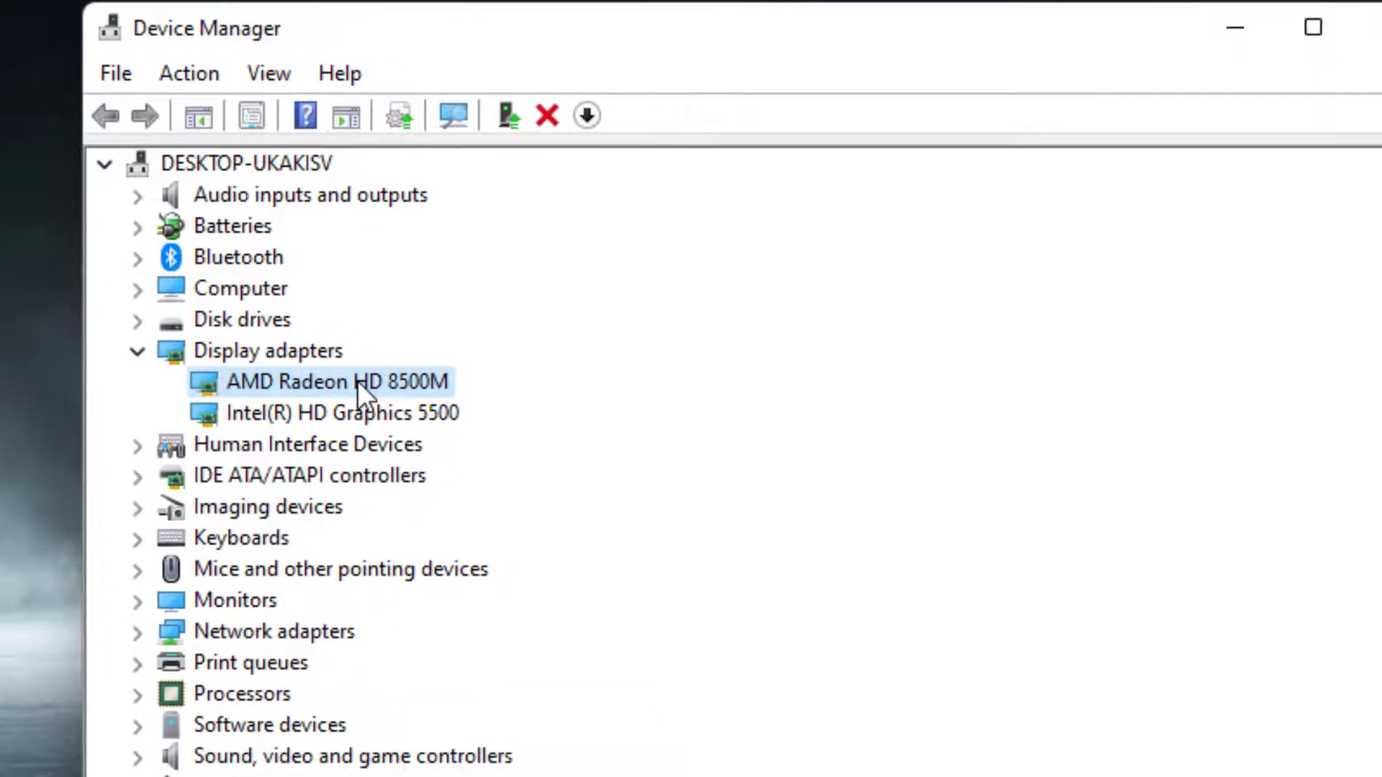
right_click(357, 382)
left_click(430, 400)
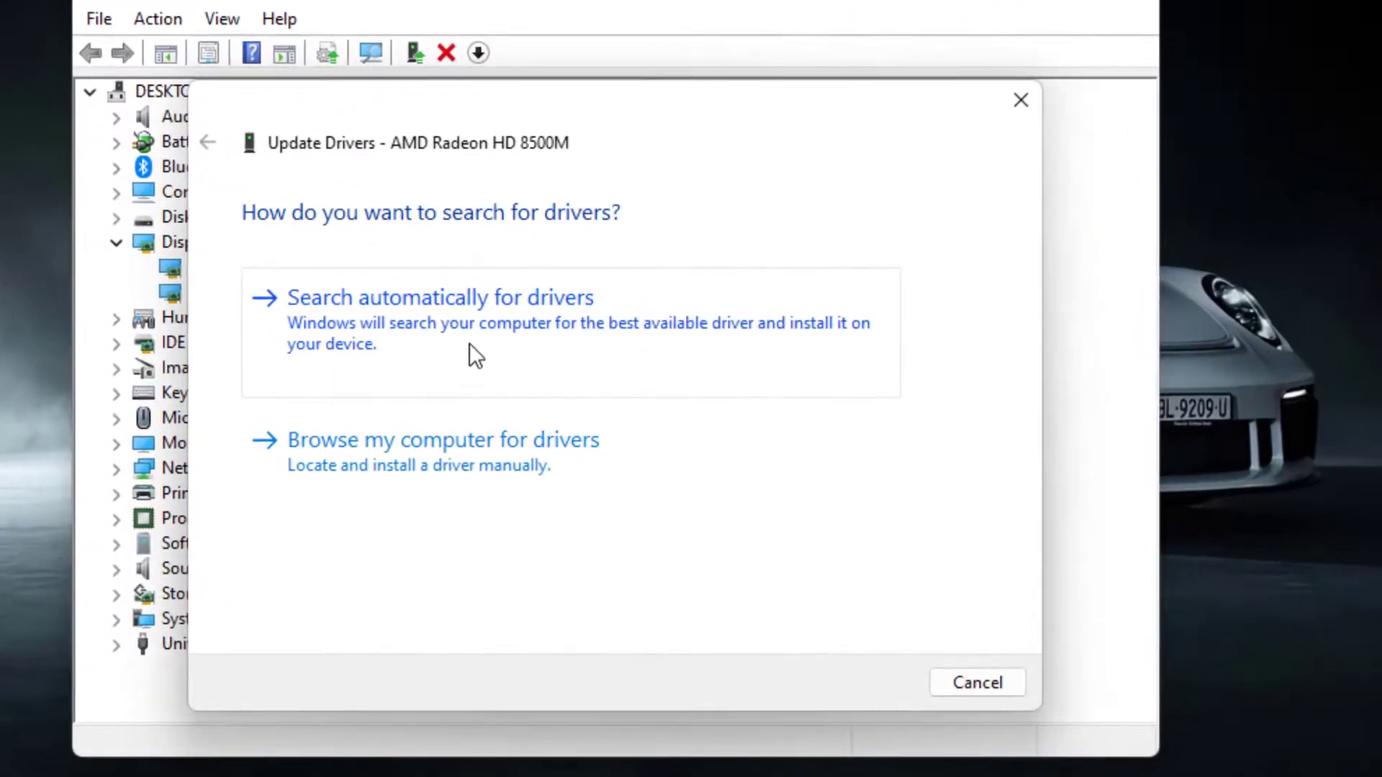
left_click(546, 341)
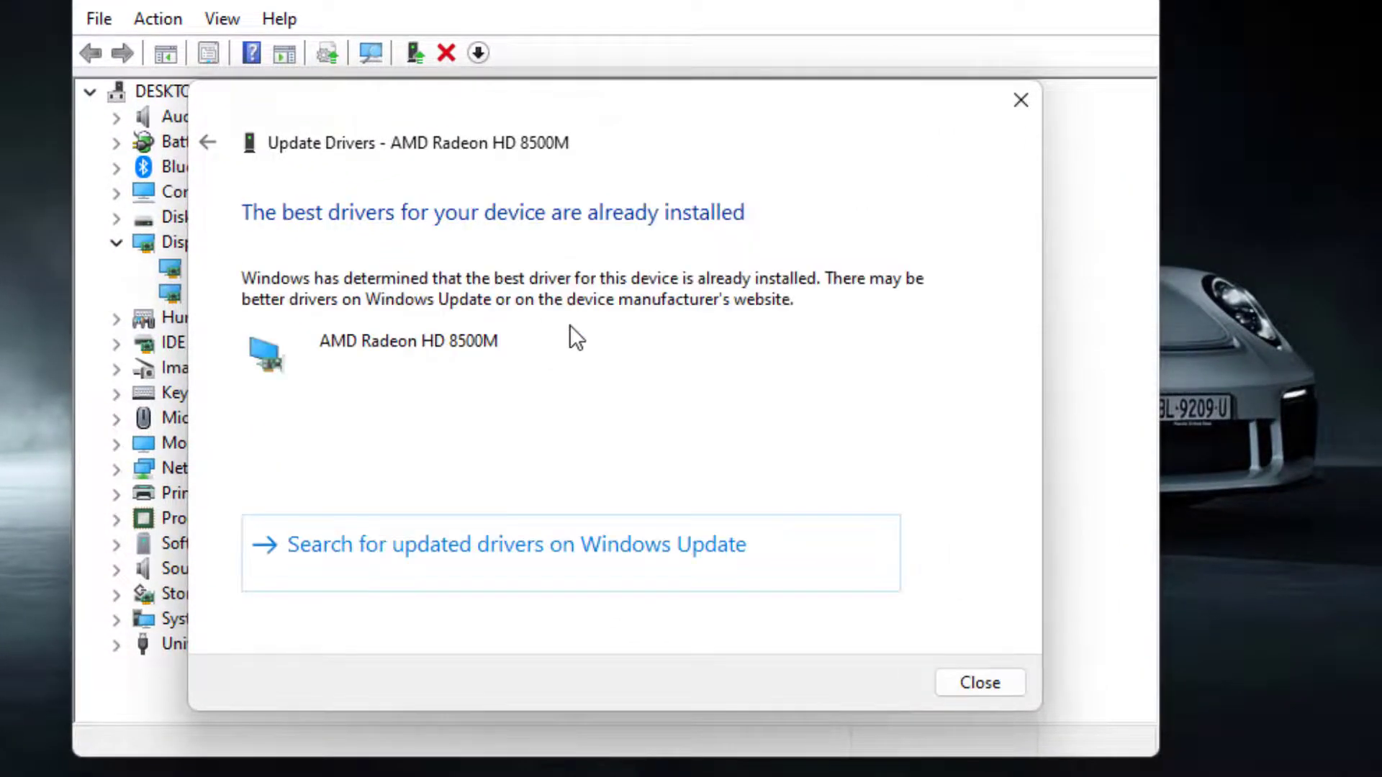
left_click(1021, 100)
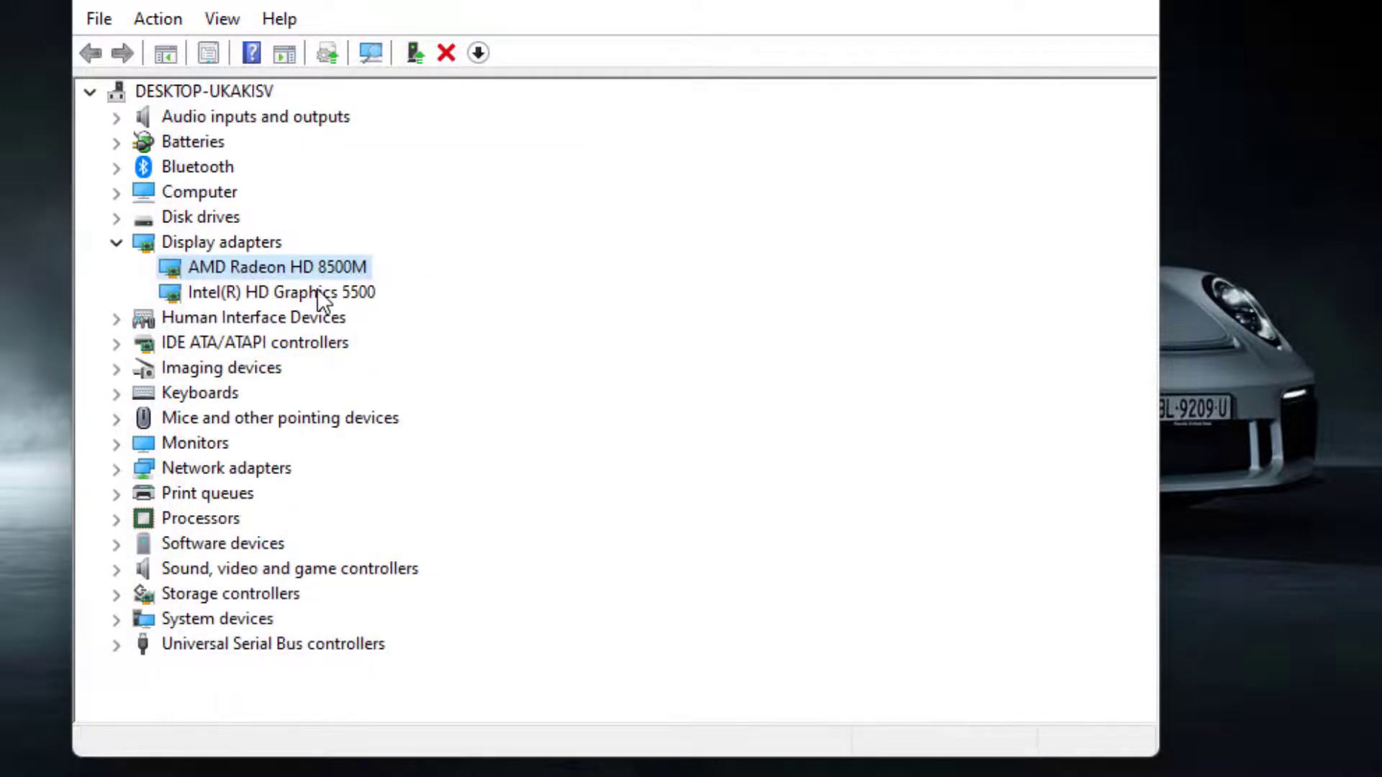
Step: Install the AMD Radeon HD 8500M driver manually from the list of available drivers on the computer
right_click(257, 270)
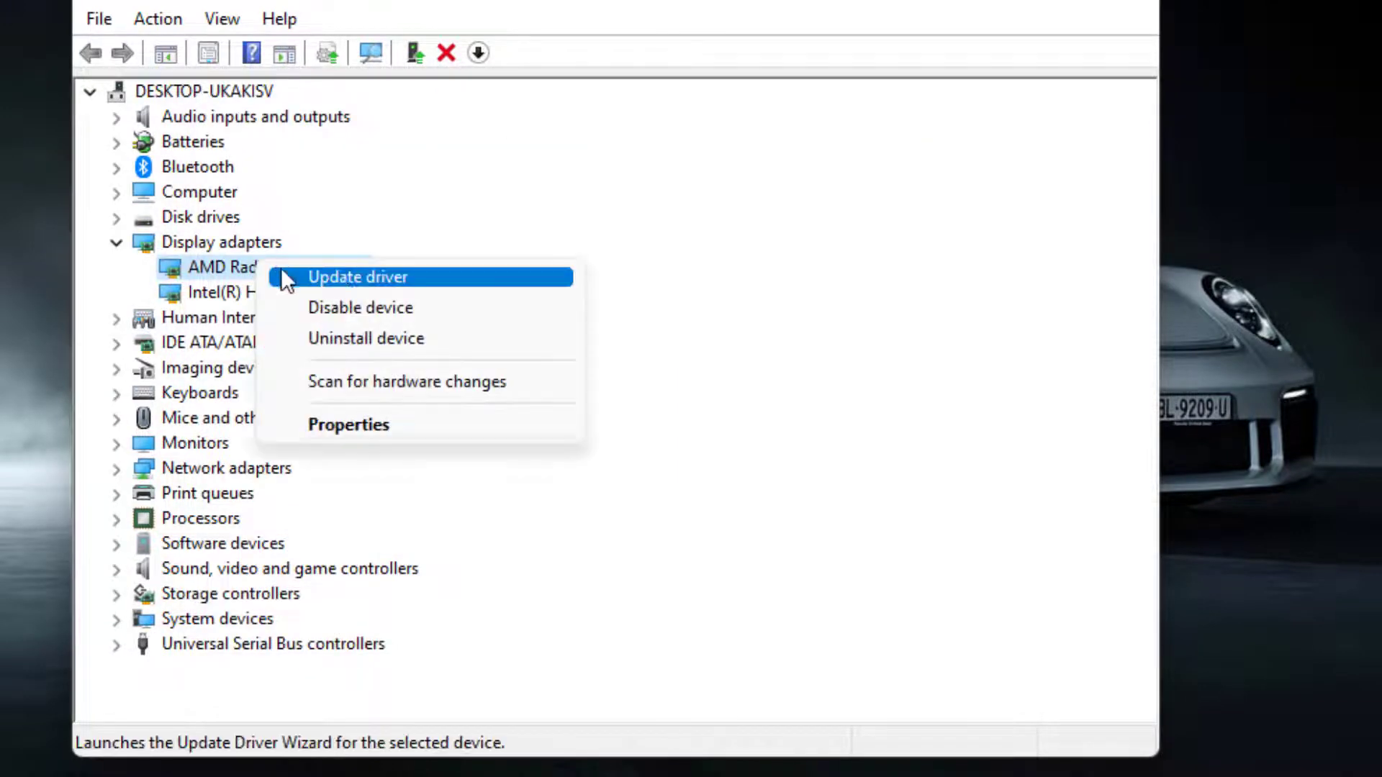
left_click(343, 278)
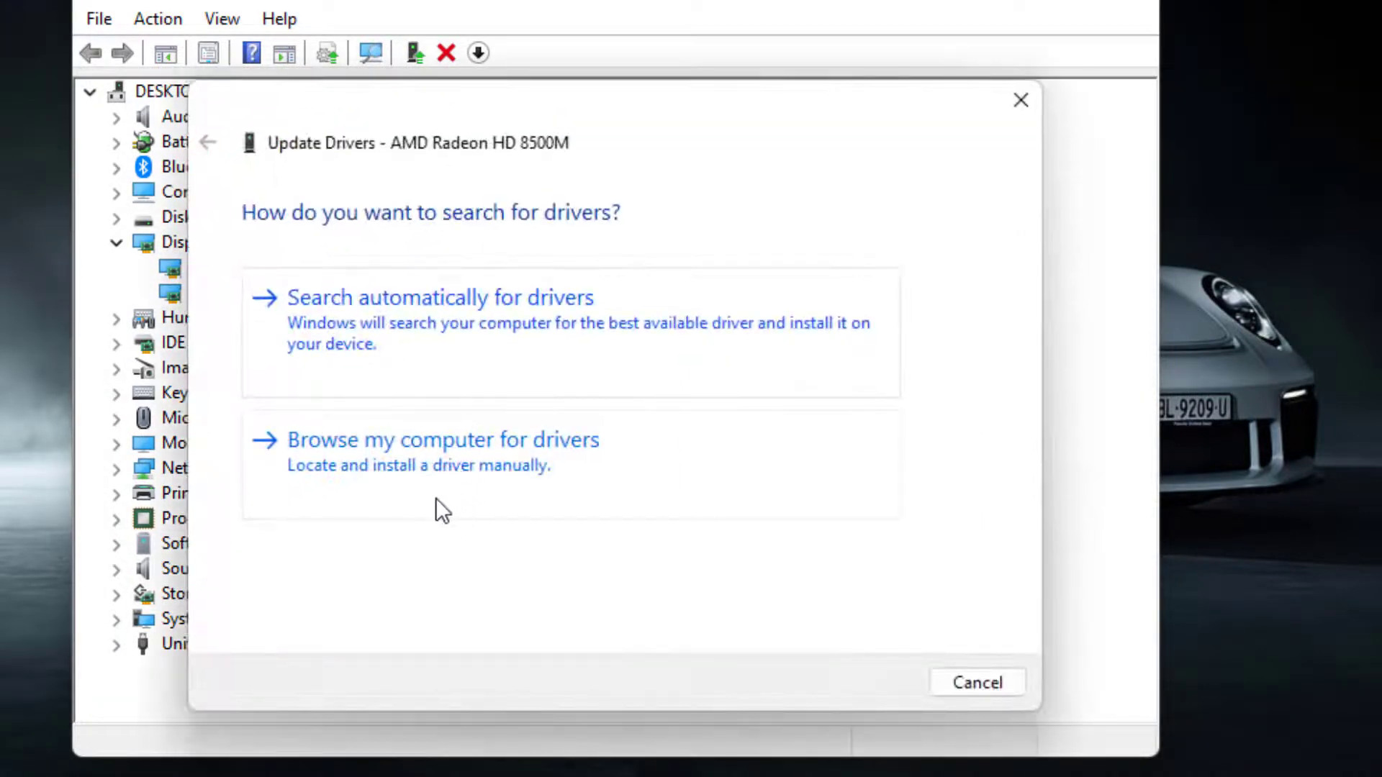
left_click(463, 464)
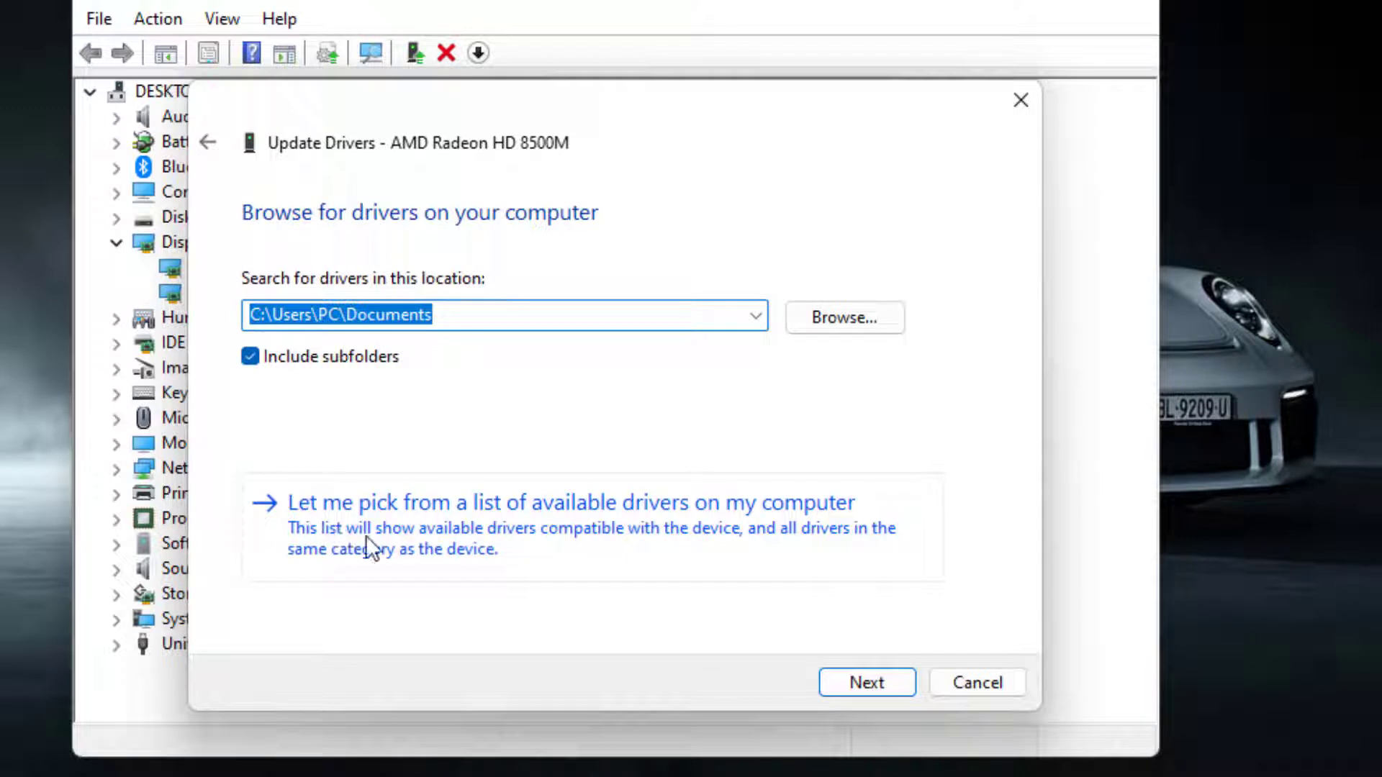
left_click(546, 533)
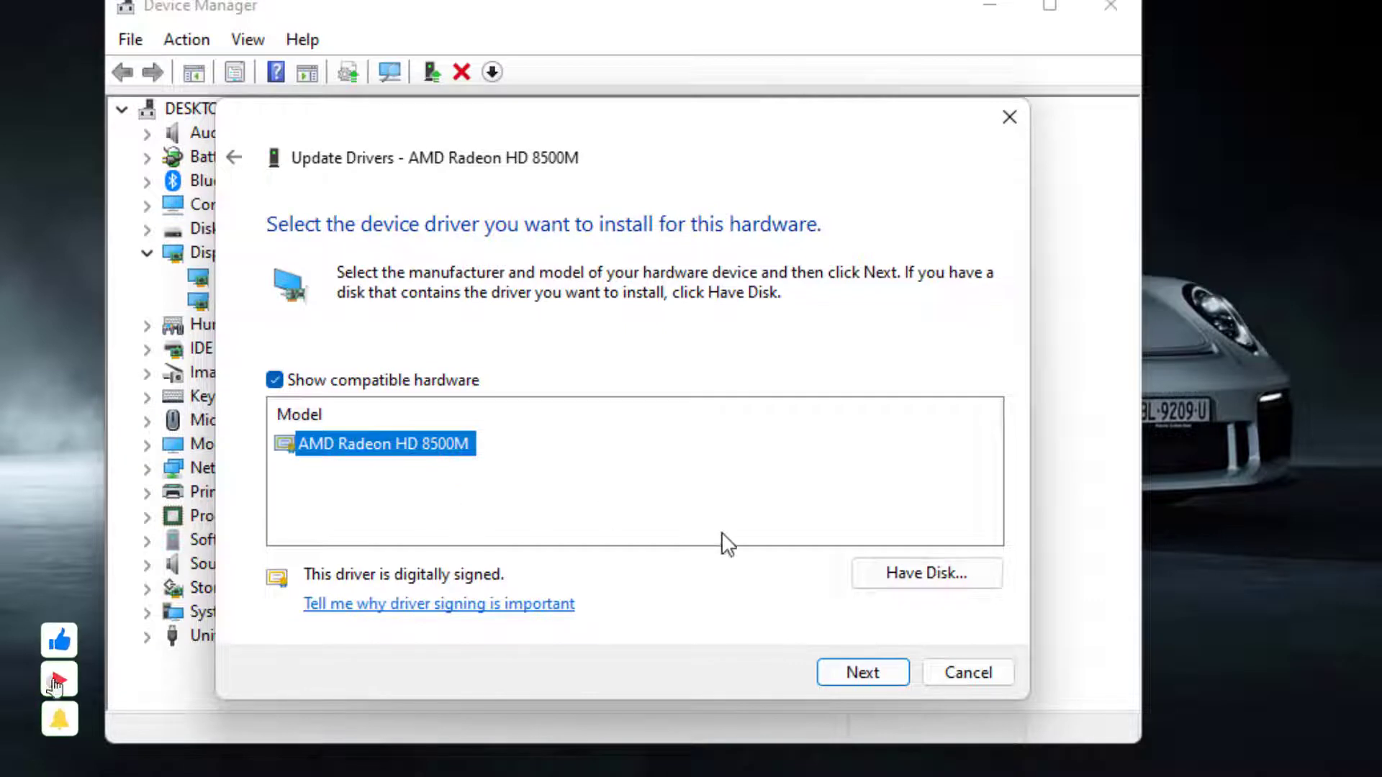
left_click(867, 680)
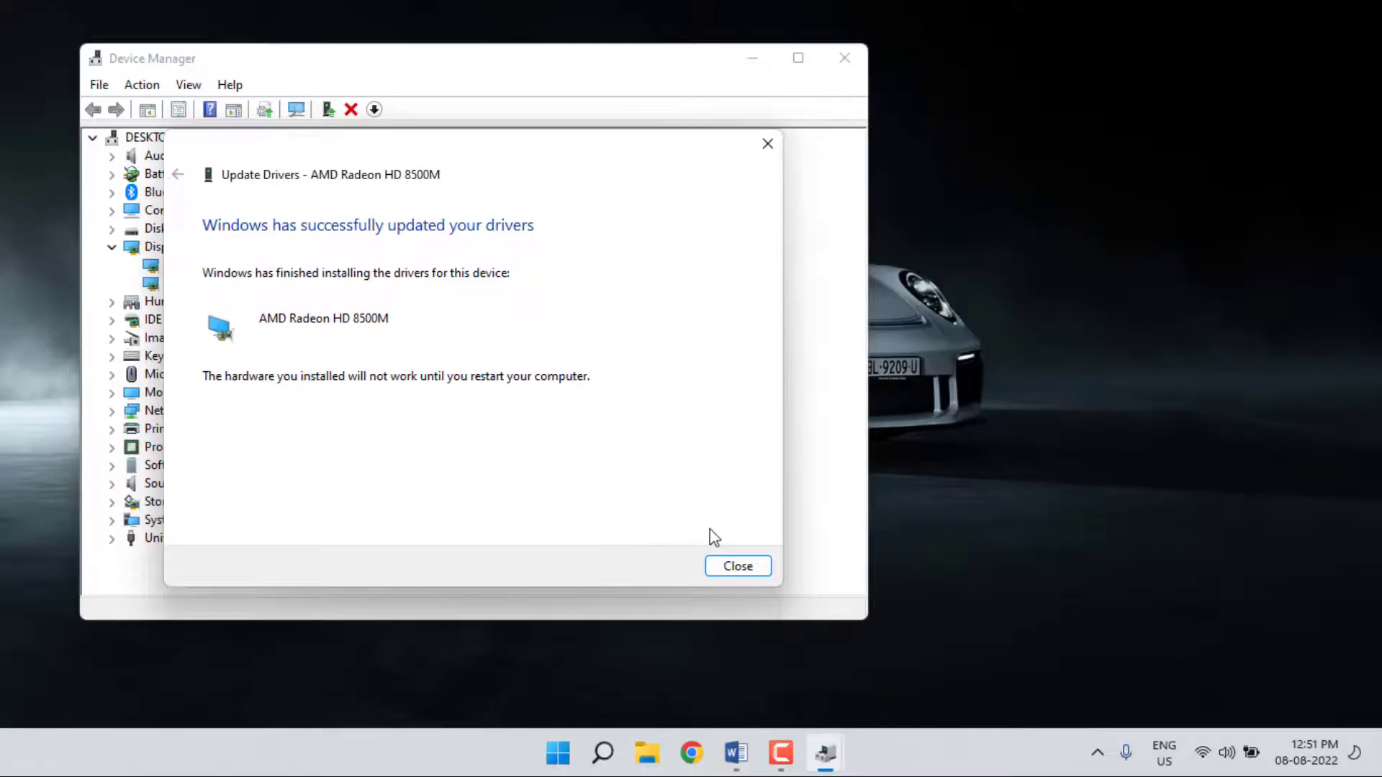
Step: Close the driver update wizard, decline restarting the computer, and close Device Manager
left_click(747, 567)
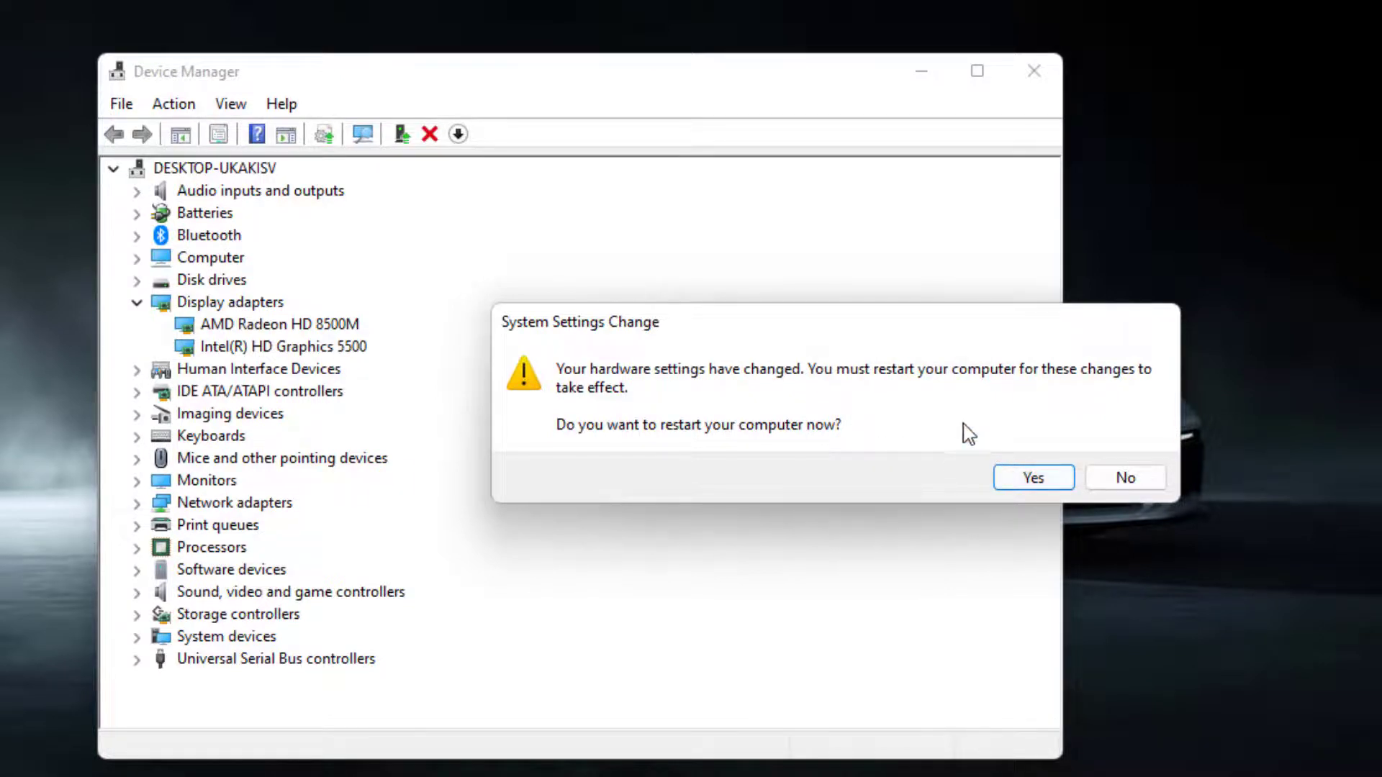
left_click(1125, 477)
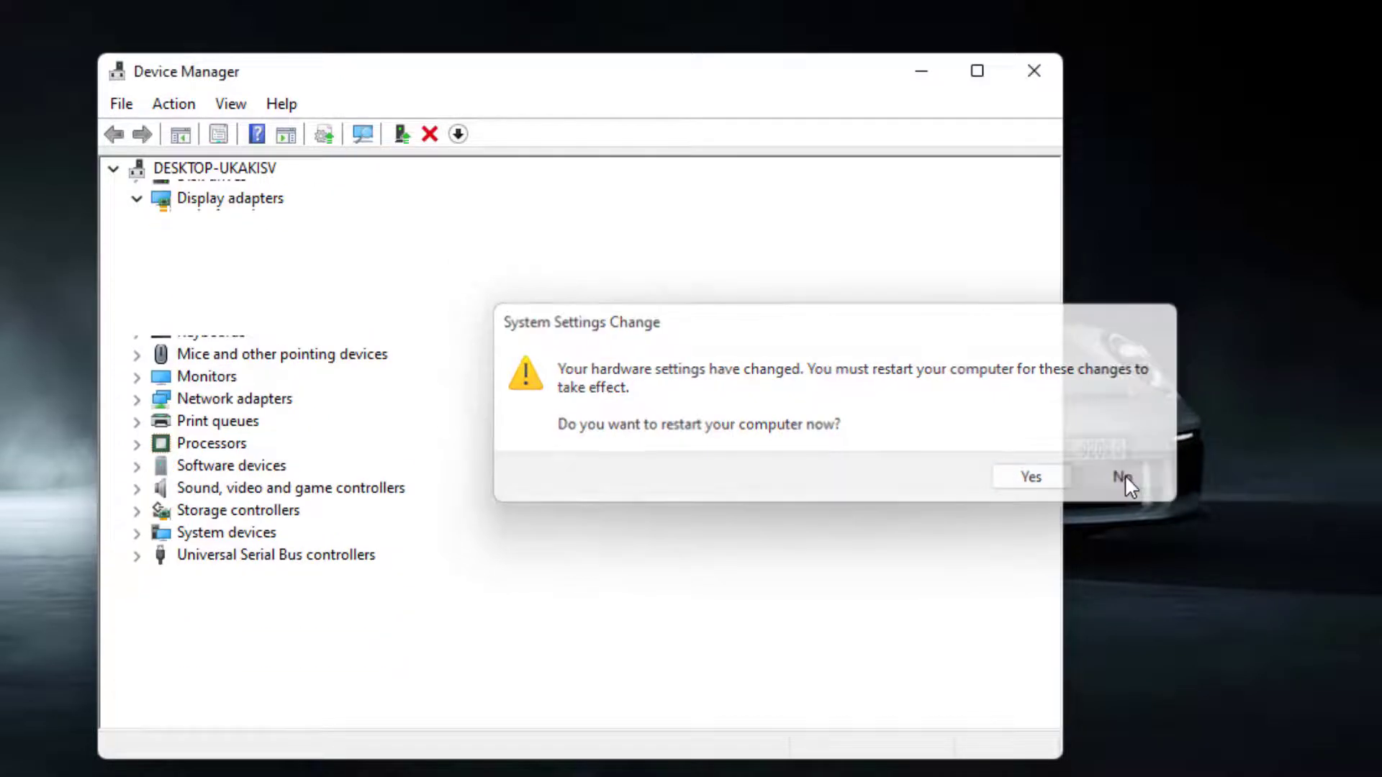
left_click(1032, 78)
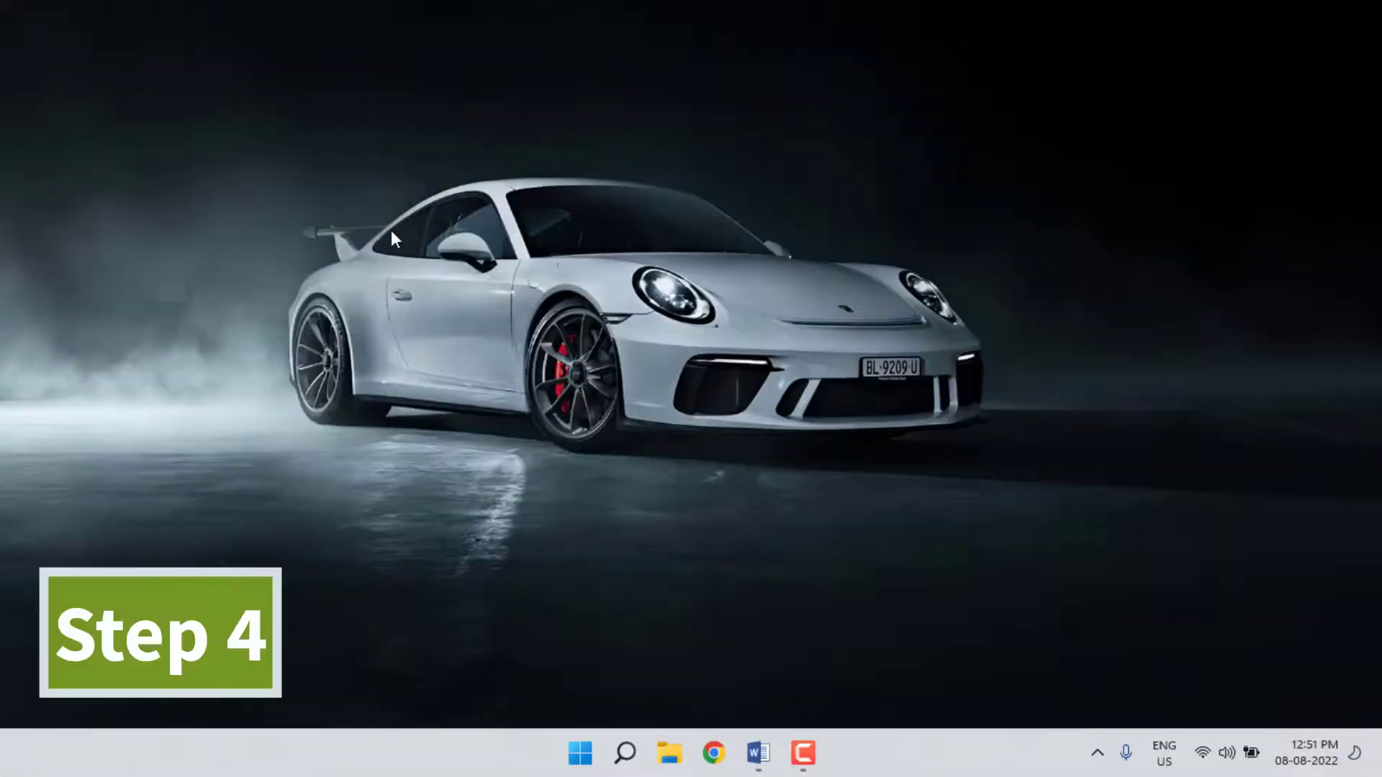
Step: Open Control Panel and go through Network and Sharing Center to the network adapter settings
key("super")
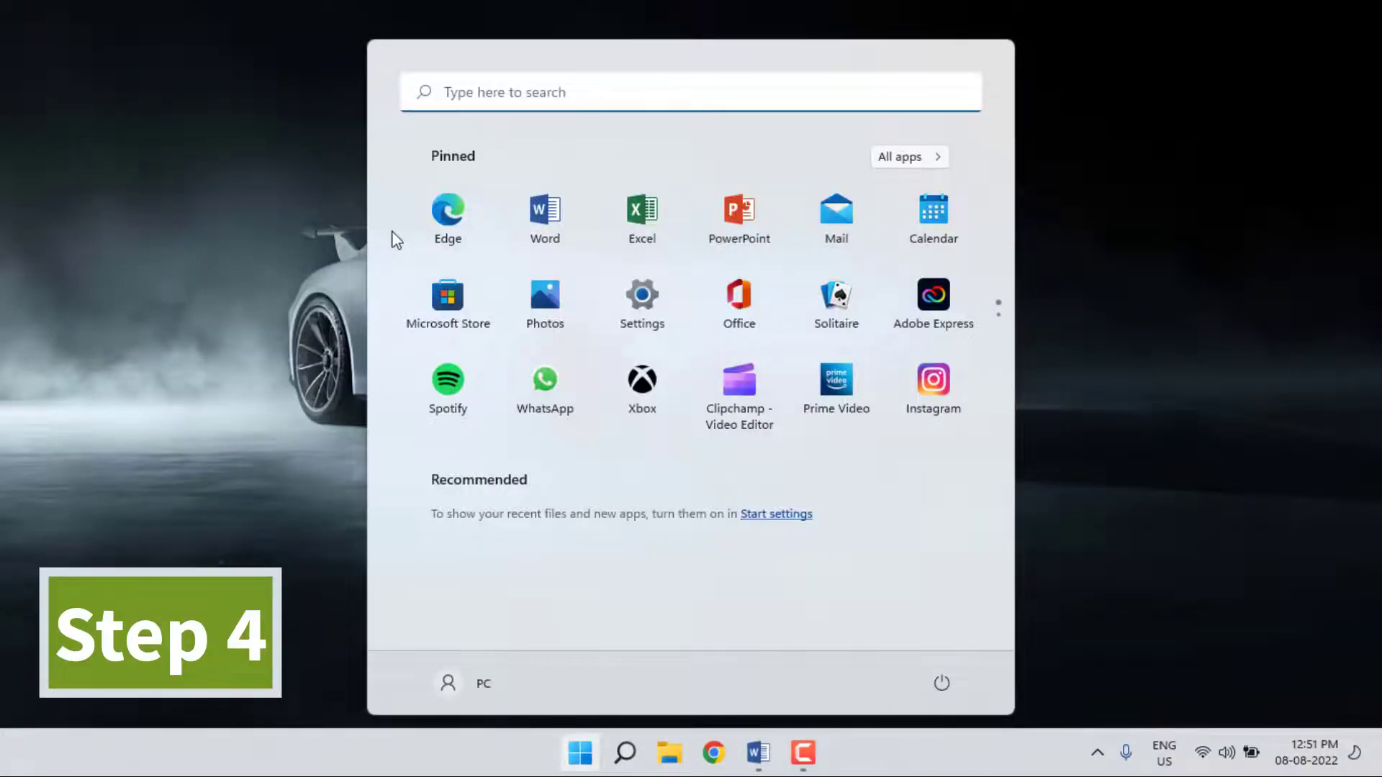
type("control")
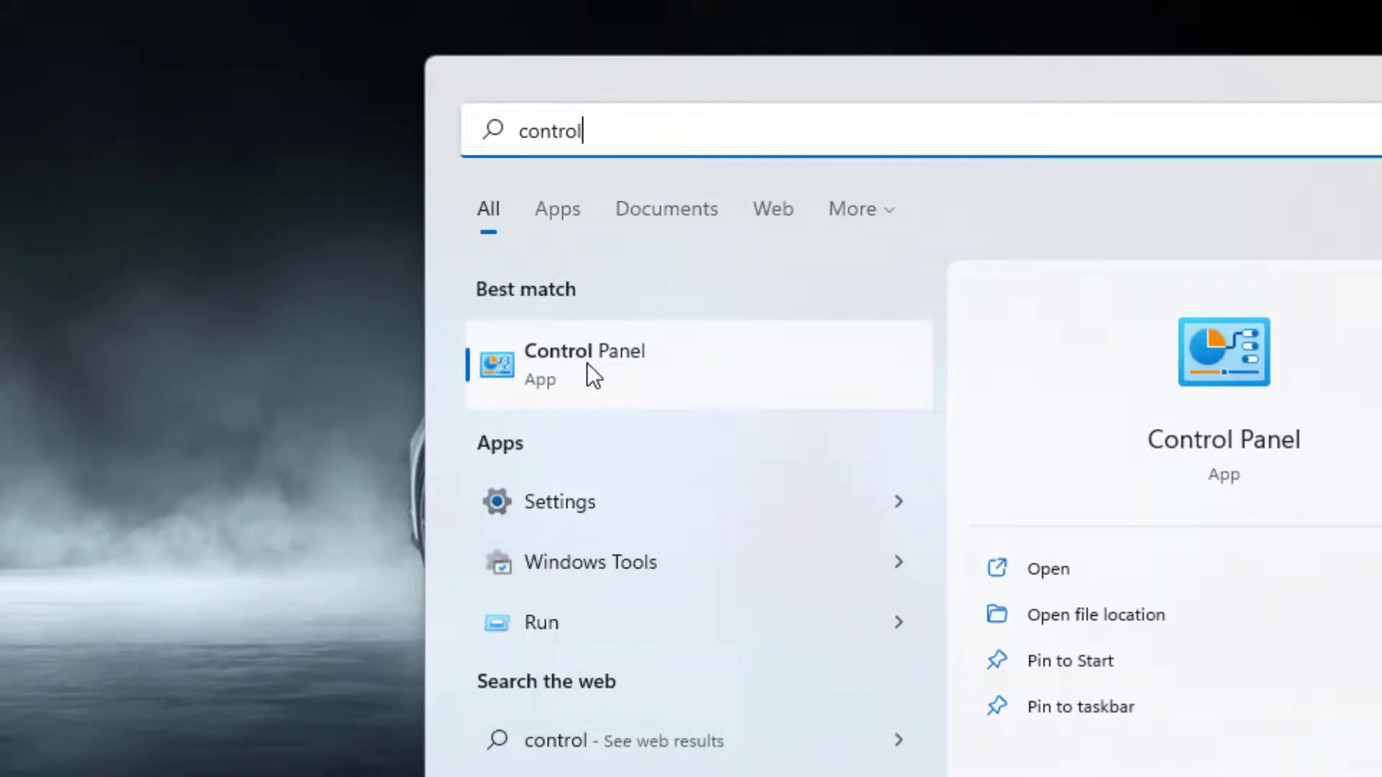
left_click(585, 363)
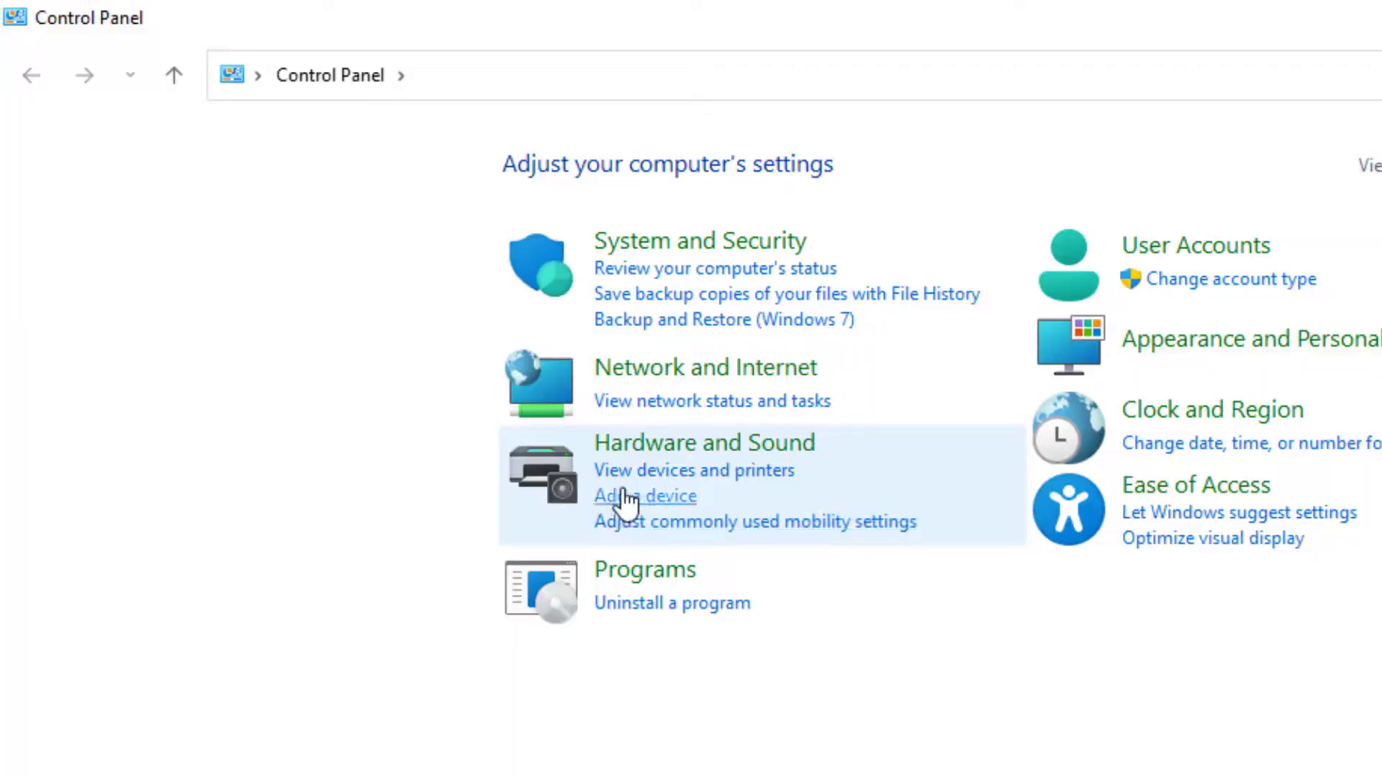
left_click(736, 379)
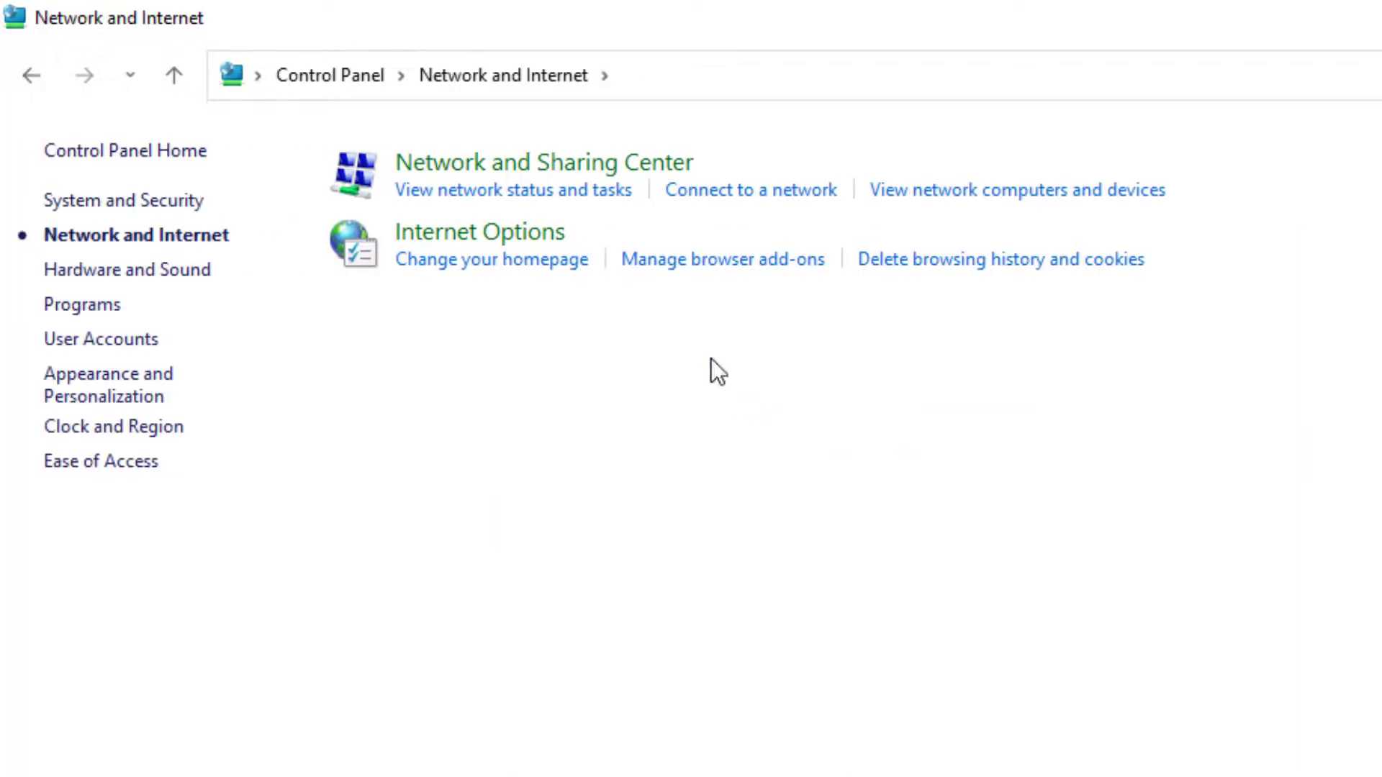
left_click(614, 169)
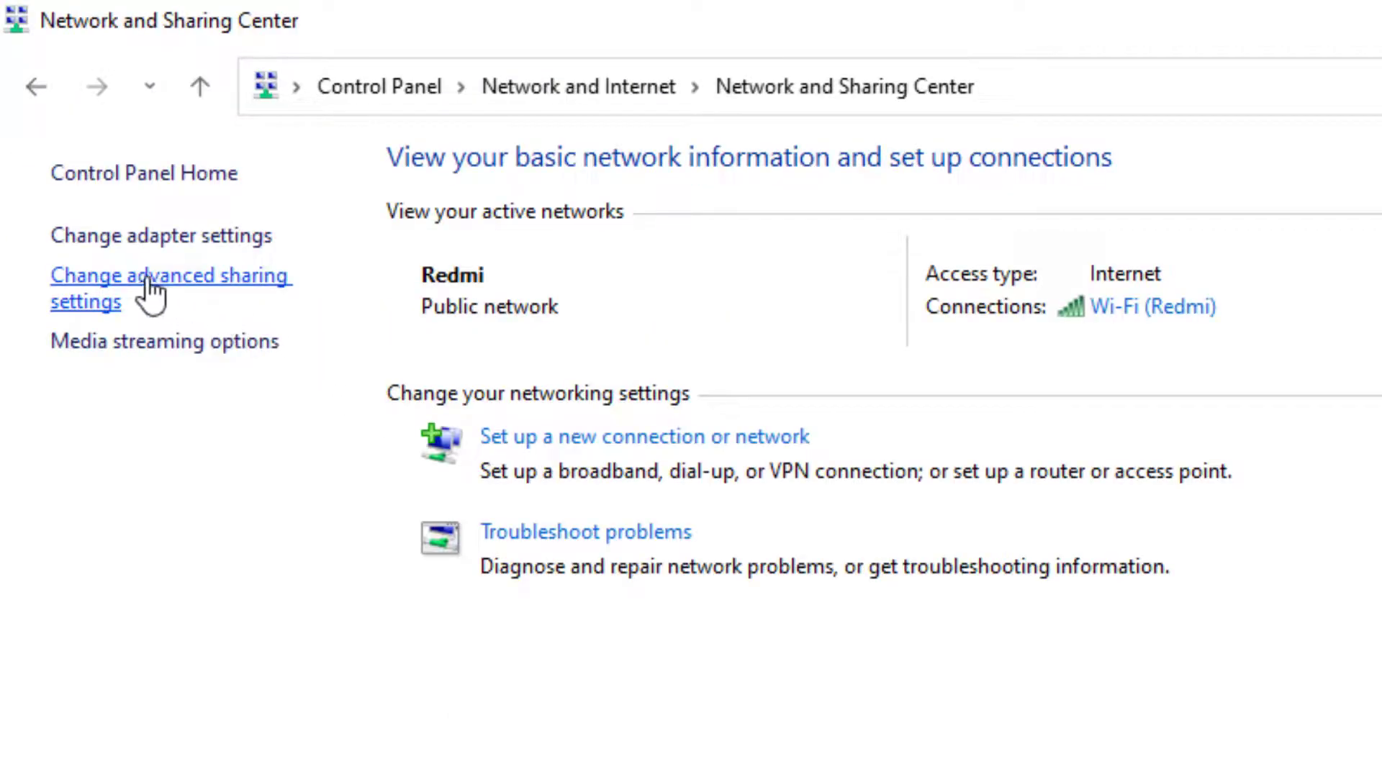
left_click(229, 247)
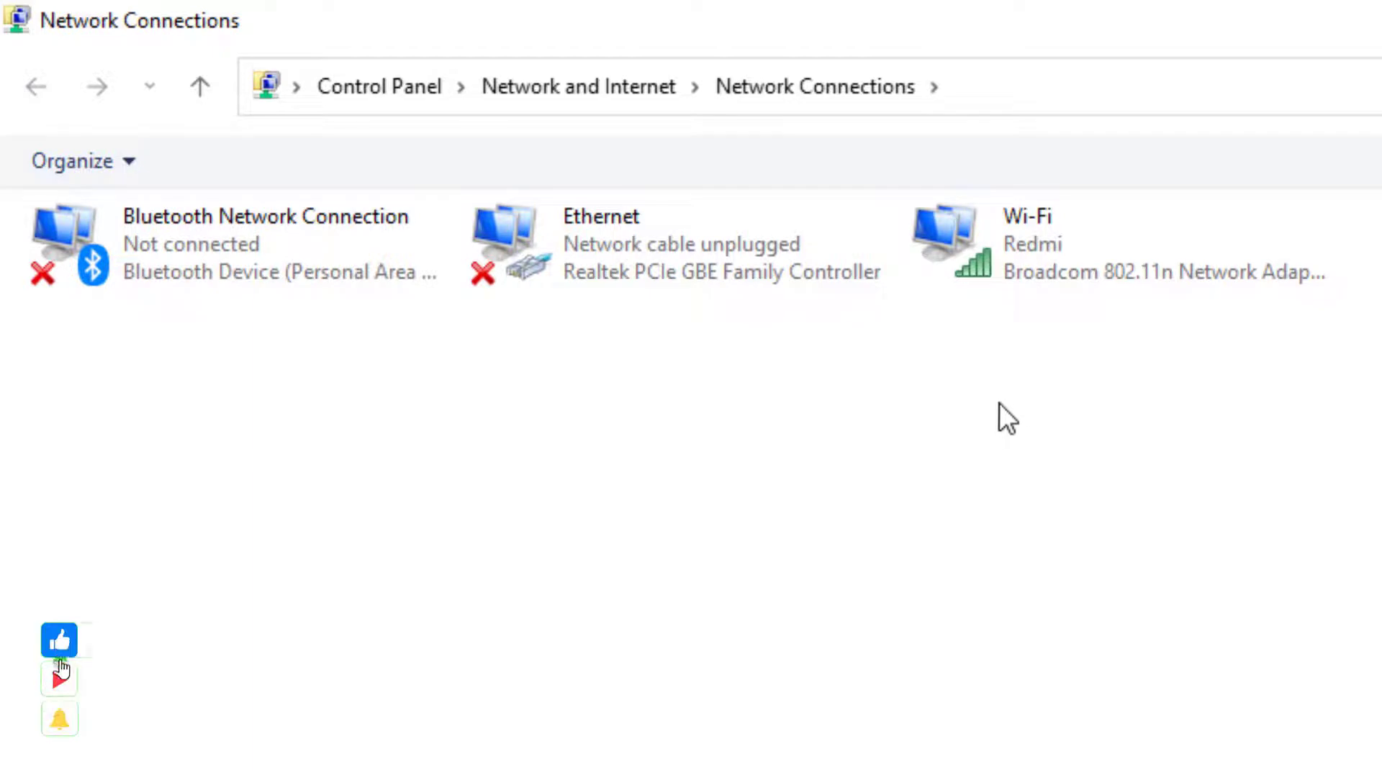
Step: Open the Internet Protocol Version 4 (TCP/IPv4) properties of the Wi-Fi connection
left_click(1051, 257)
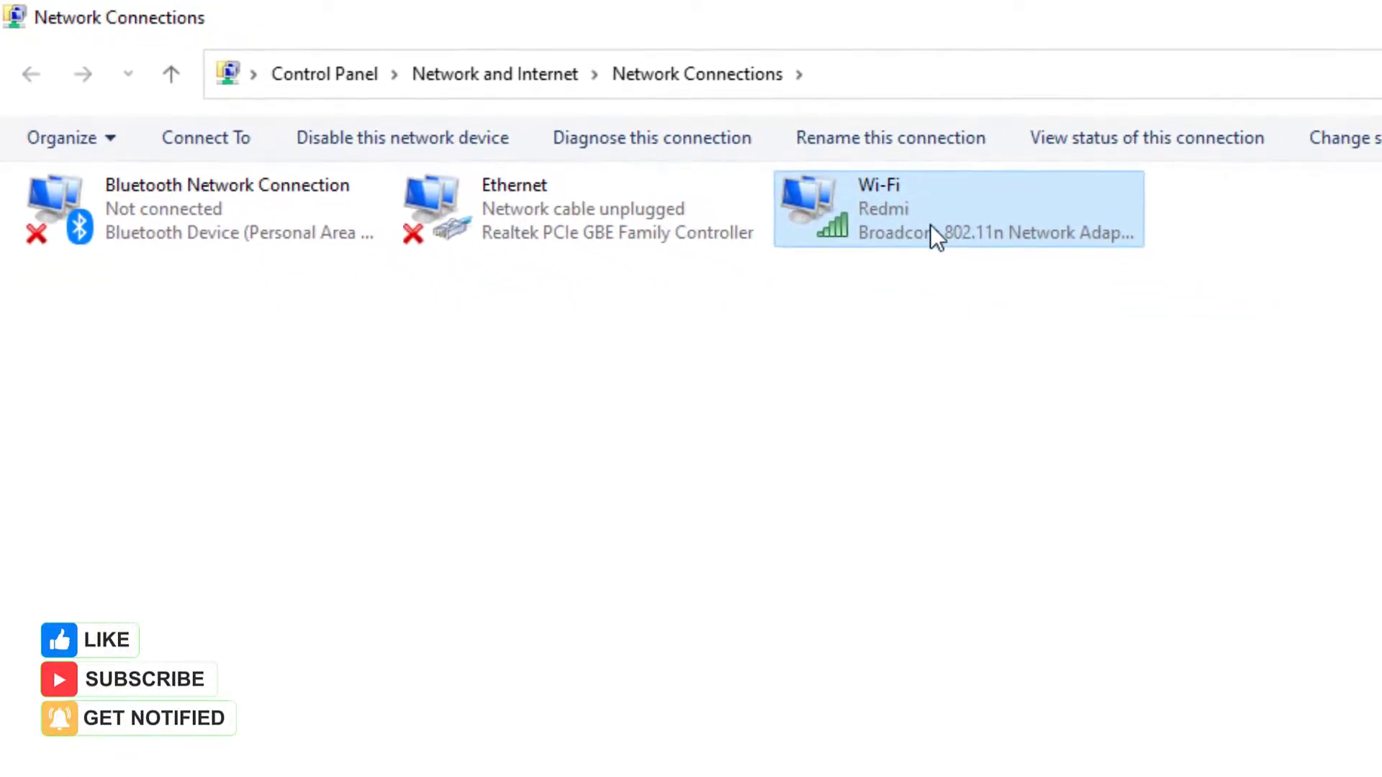
right_click(995, 230)
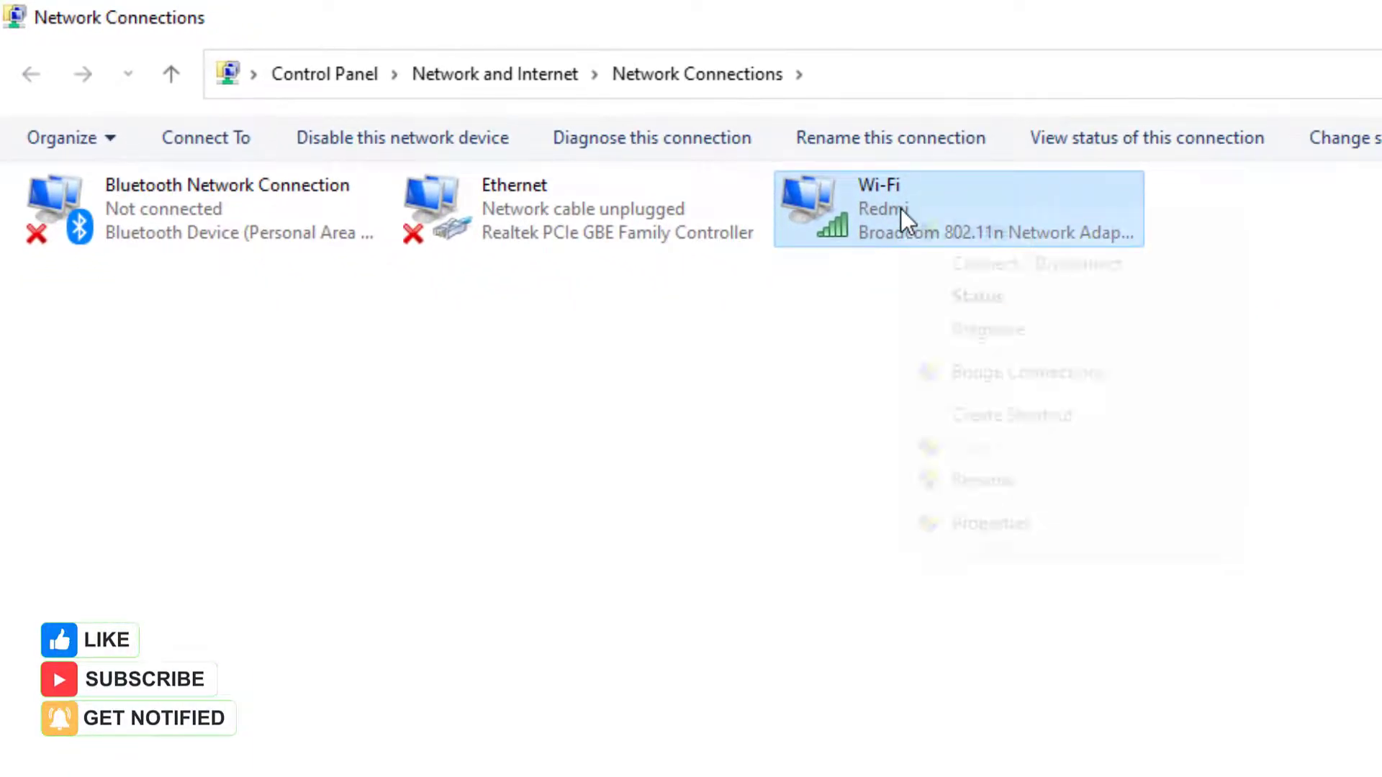
left_click(1000, 525)
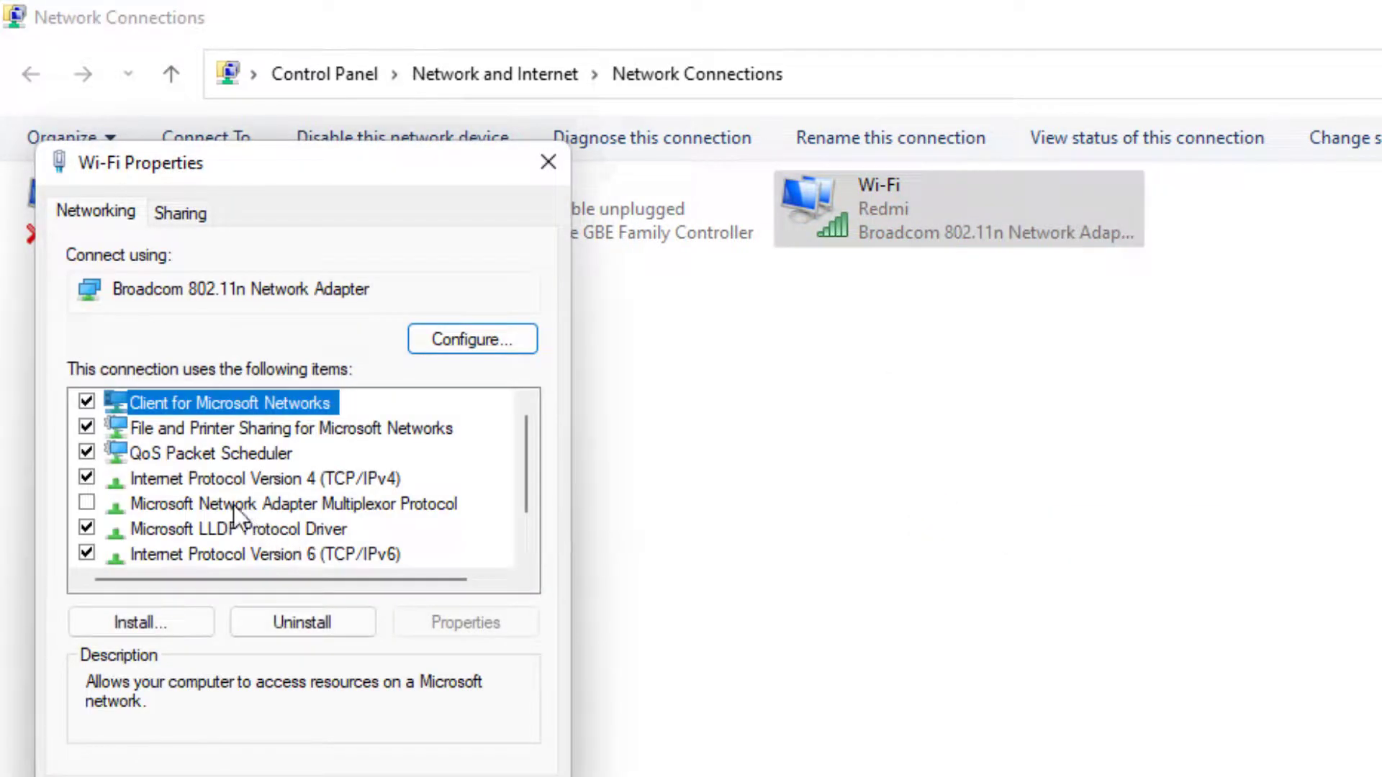
left_click(283, 485)
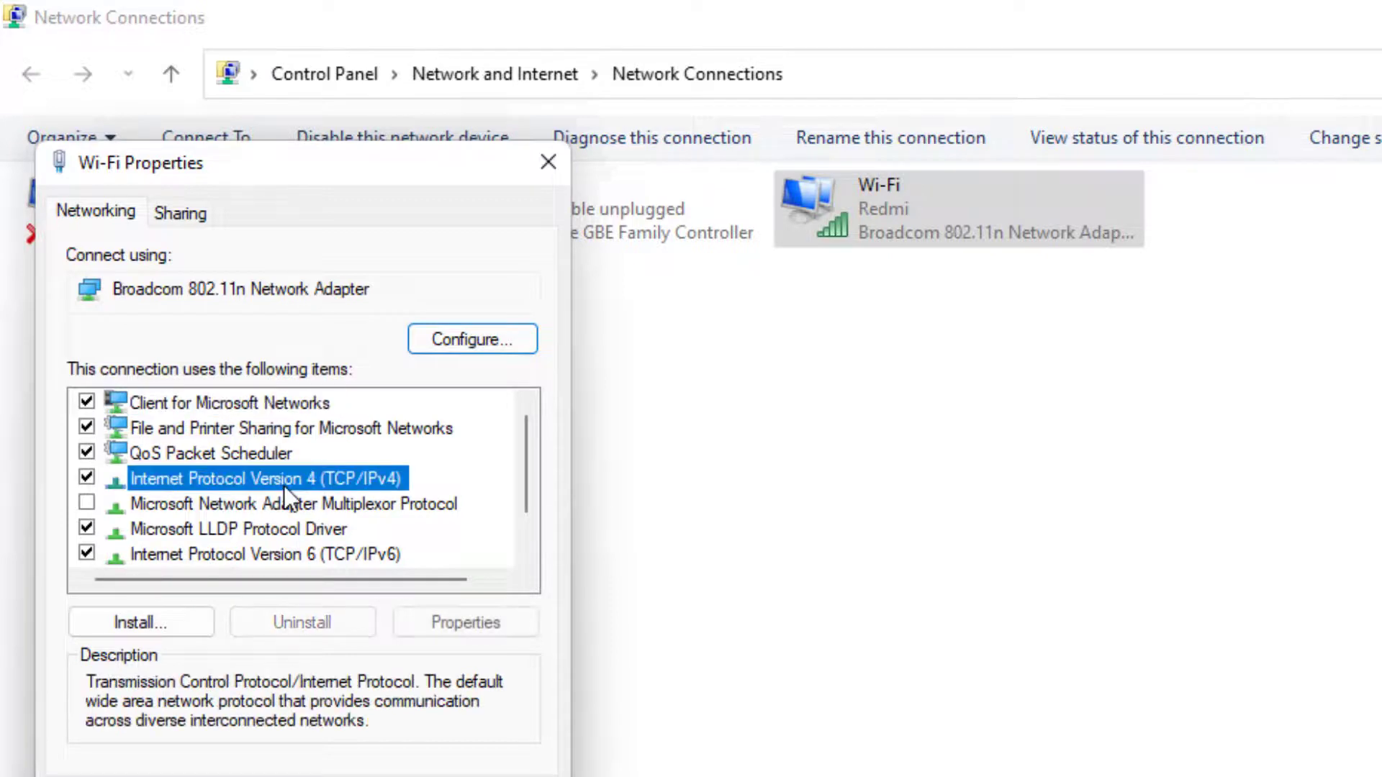
left_click(465, 613)
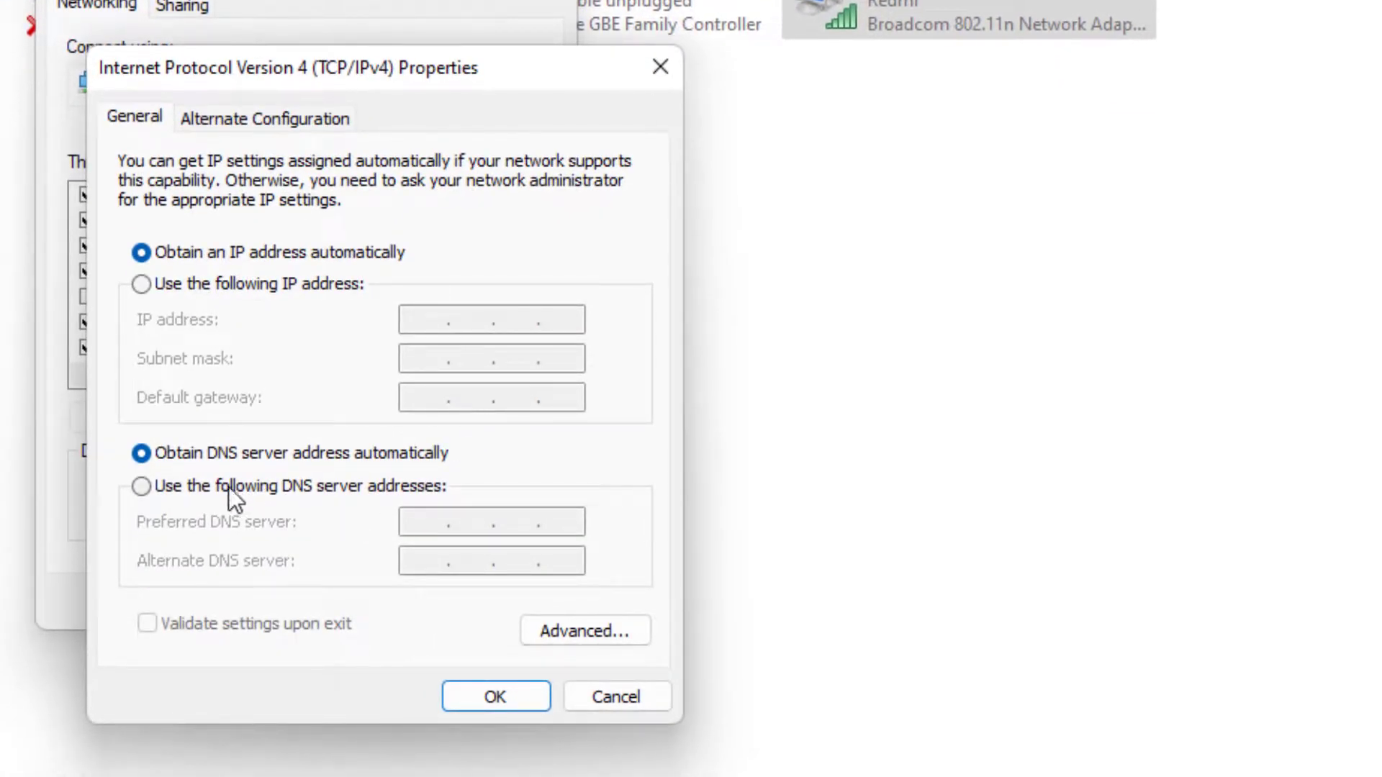
Step: Use manual DNS server addresses for IPv4, with 8.8.8.8 as preferred and 8.8.4.4 as alternate, and accept the settings
left_click(299, 489)
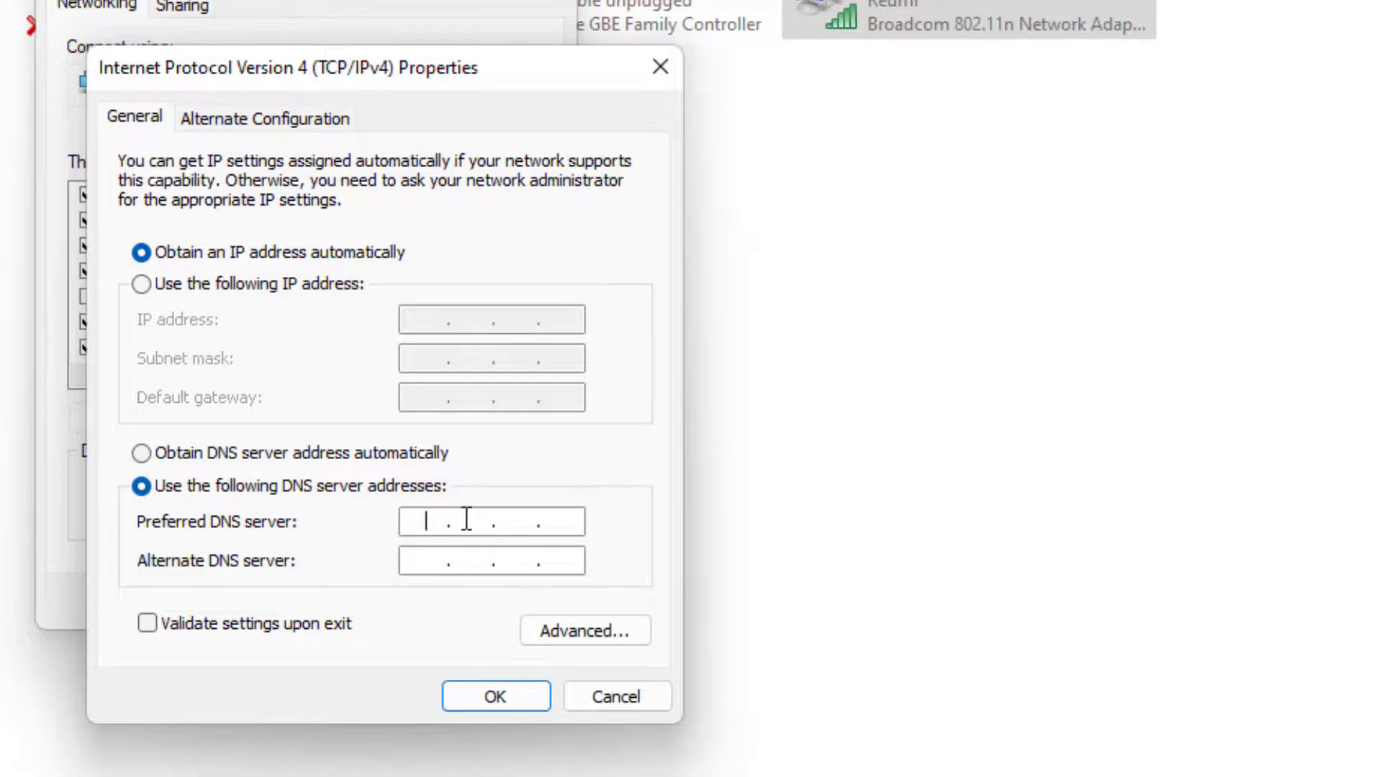
type("8.8.8.8")
left_click(459, 562)
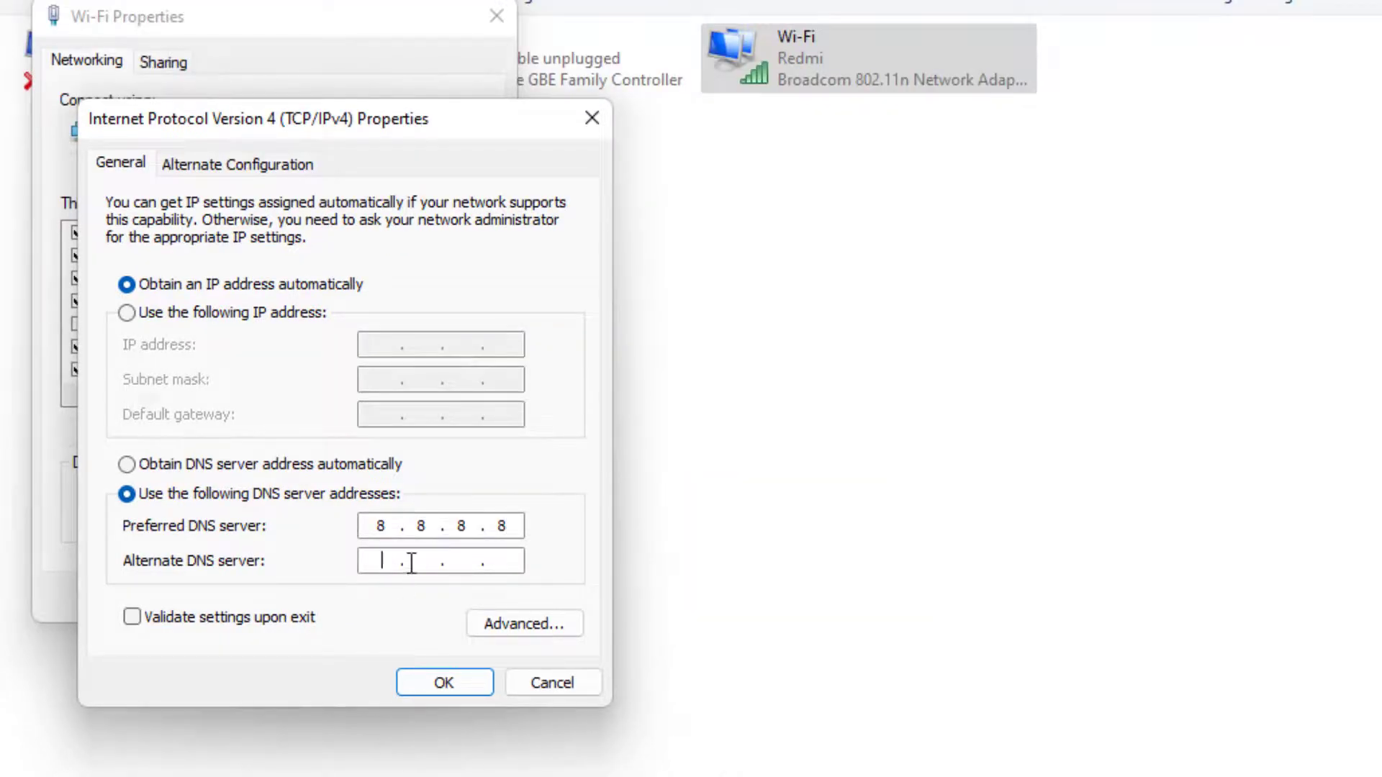
type("8.8.4.4")
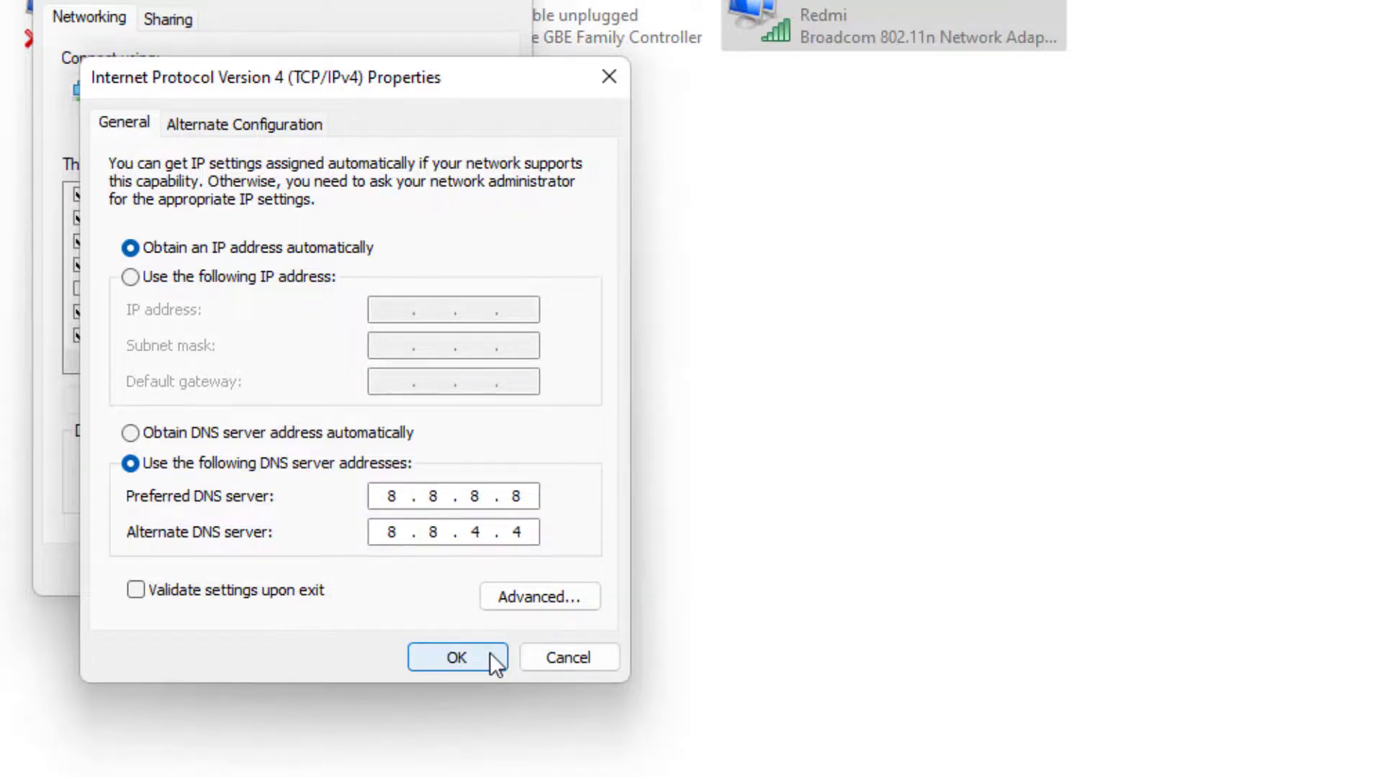
left_click(581, 668)
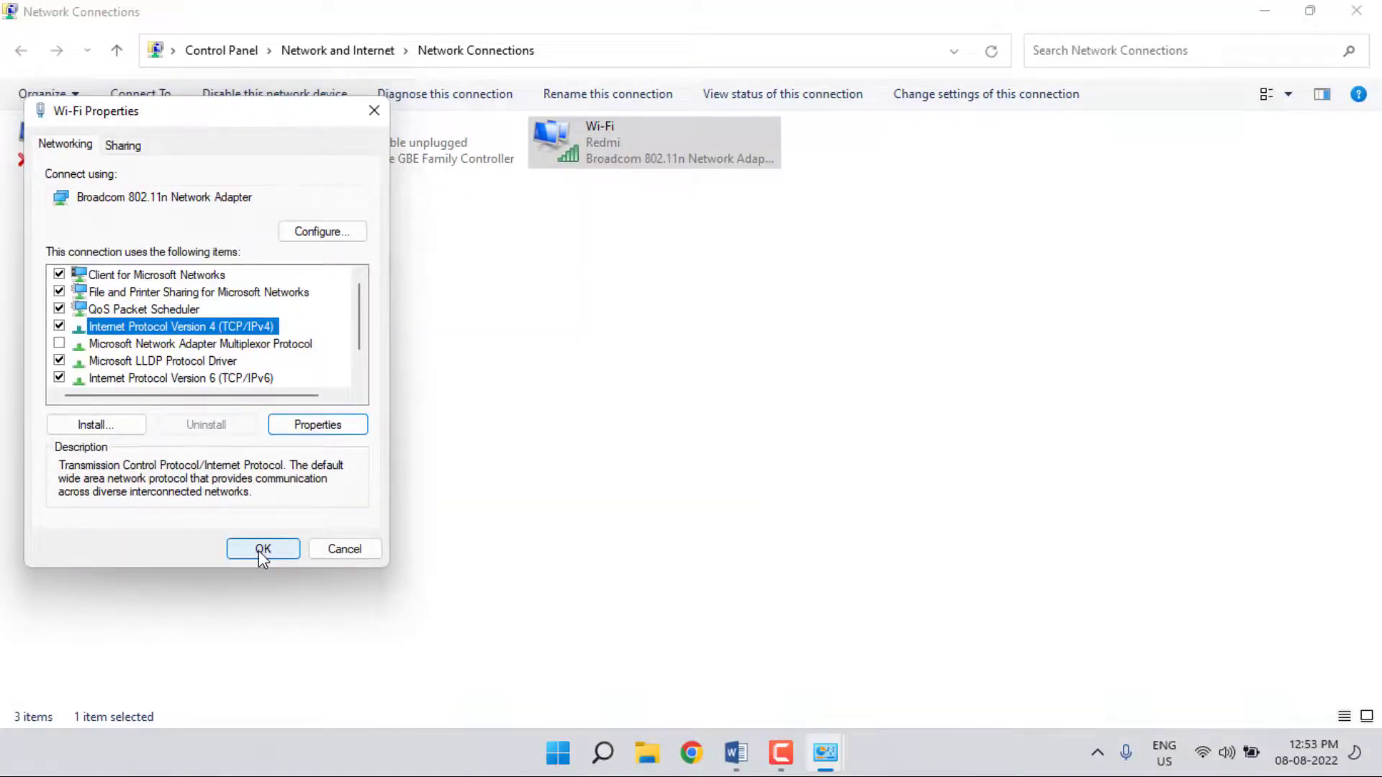
Step: Confirm the Wi-Fi properties and close the Network Connections and Network and Sharing Center windows
left_click(263, 549)
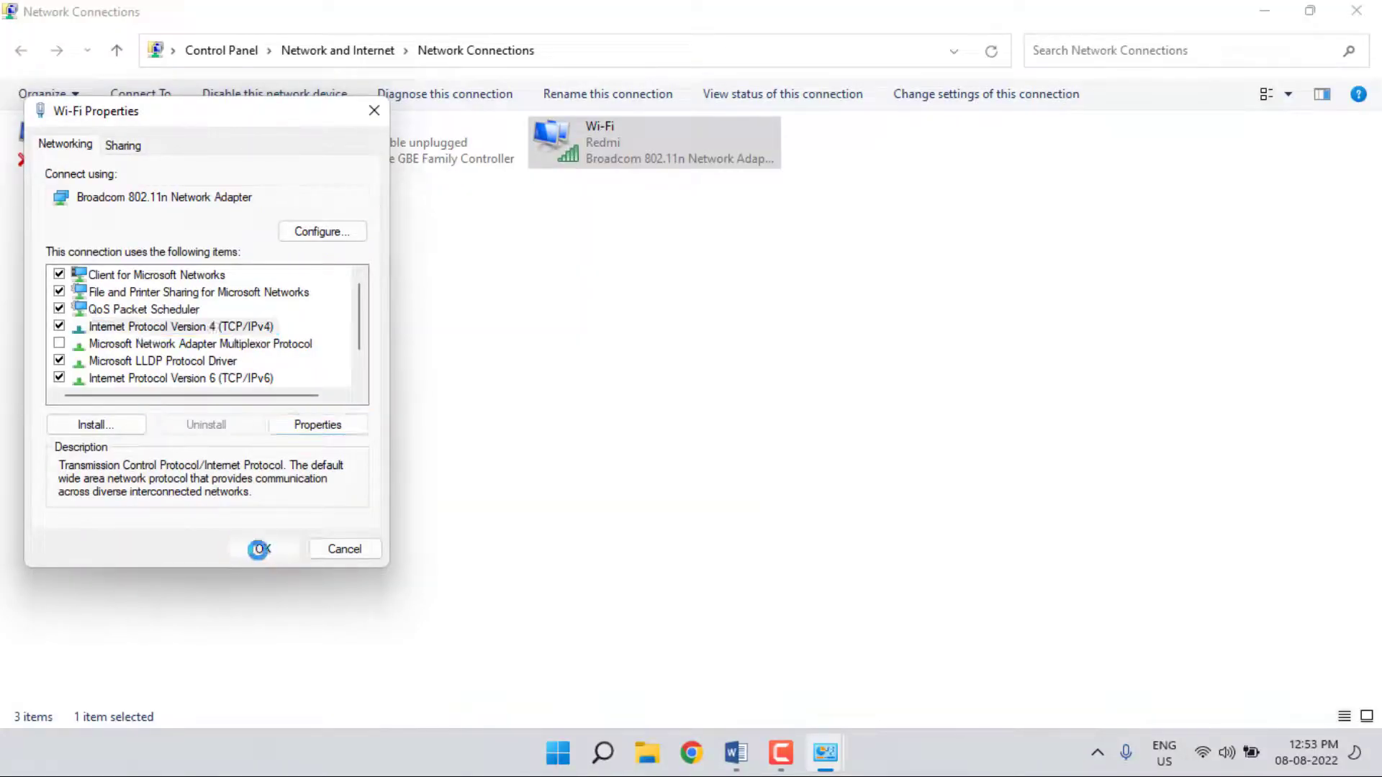
left_click(1341, 9)
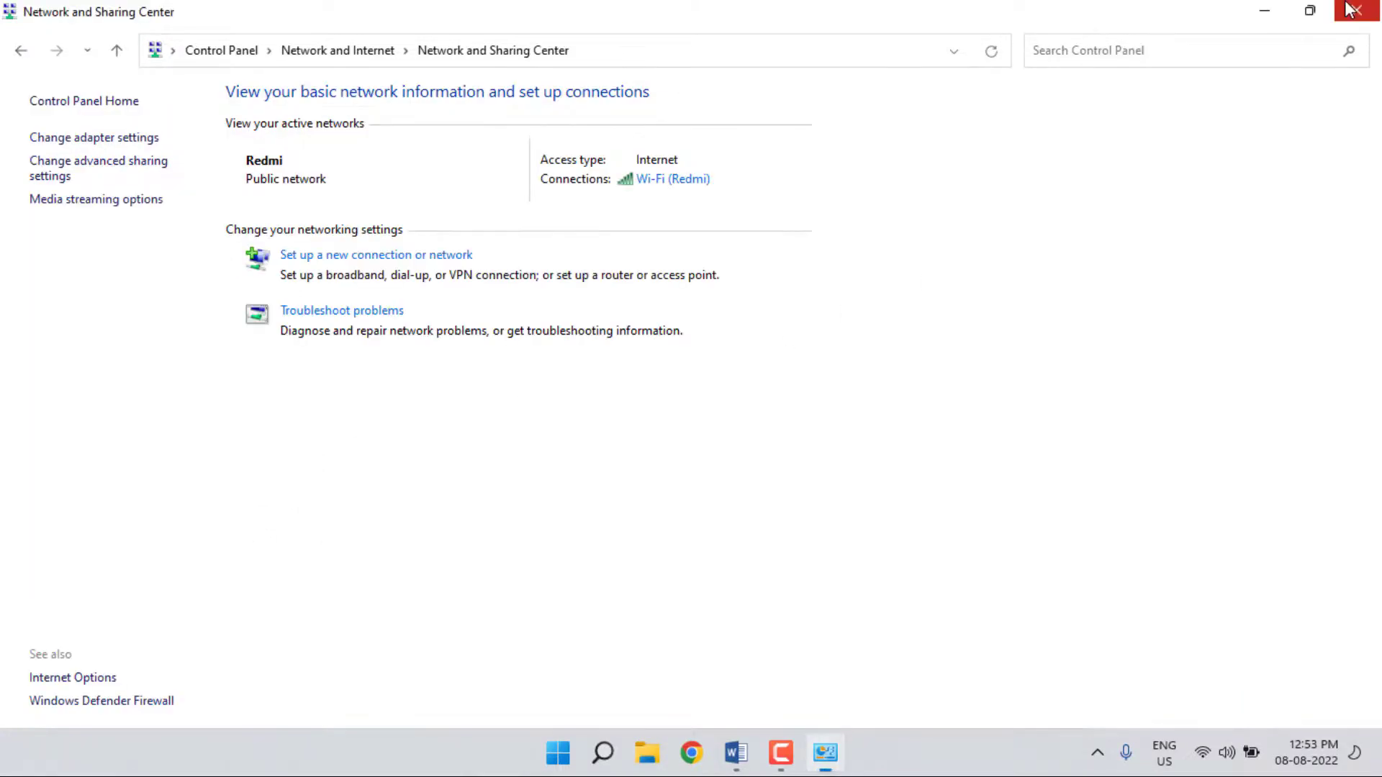
left_click(1342, 9)
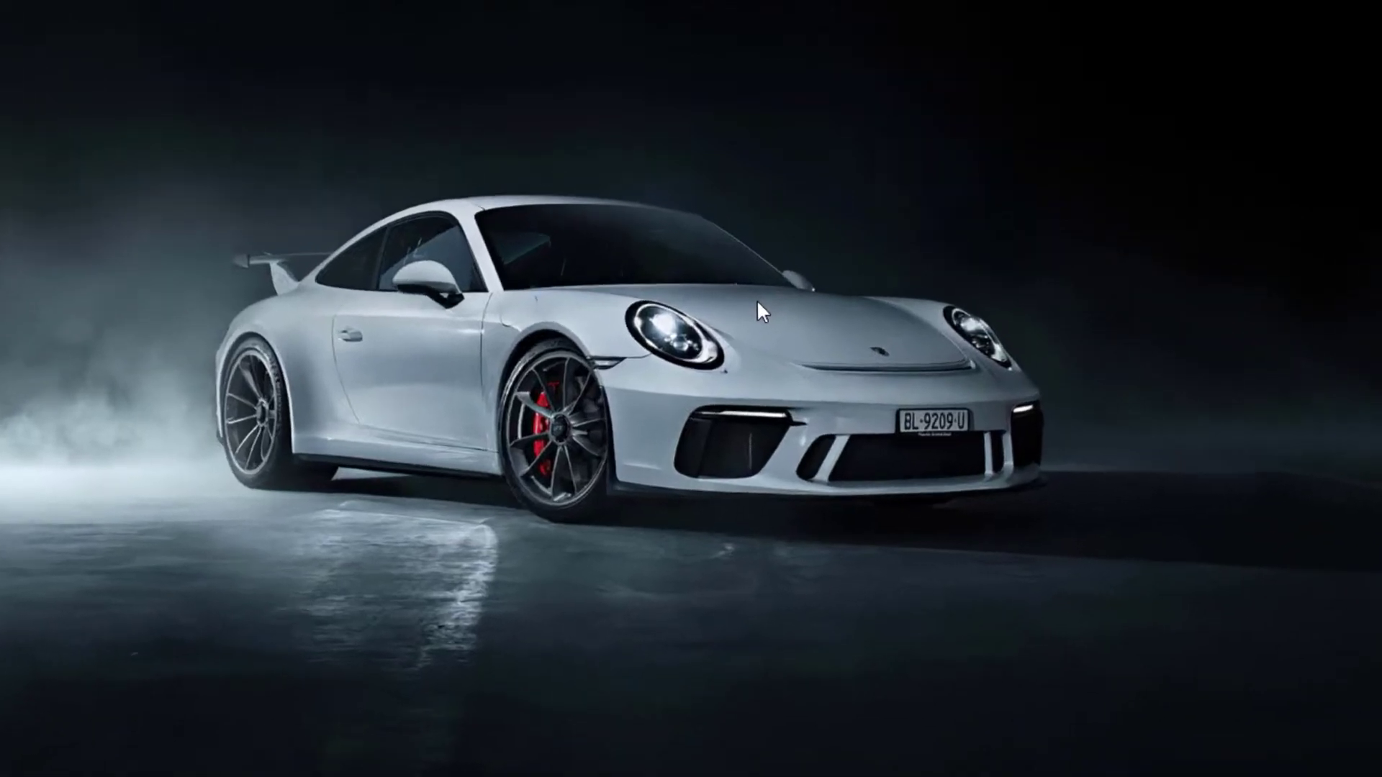
Step: Bring up the Shut Down Windows dialog from the desktop and dismiss it without shutting down
key("alt+F4")
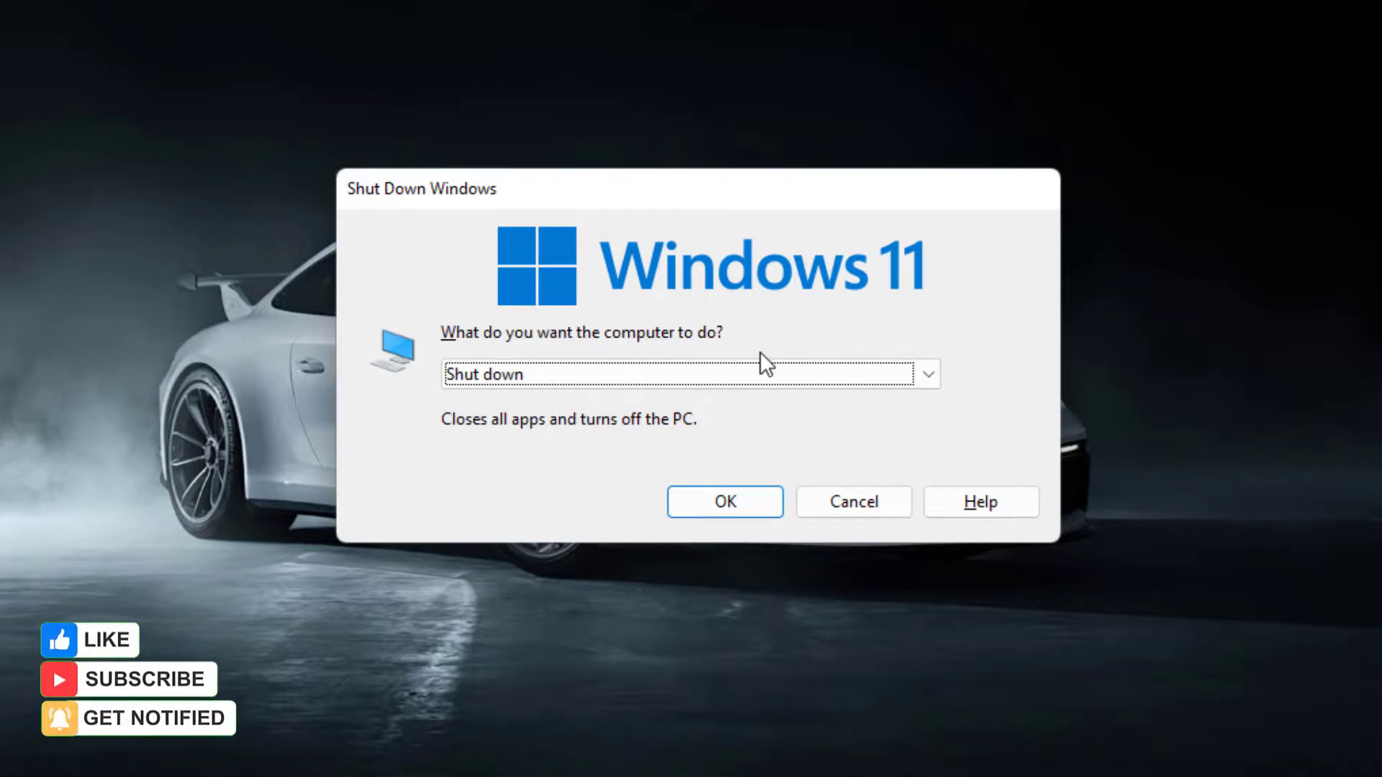
key("Escape")
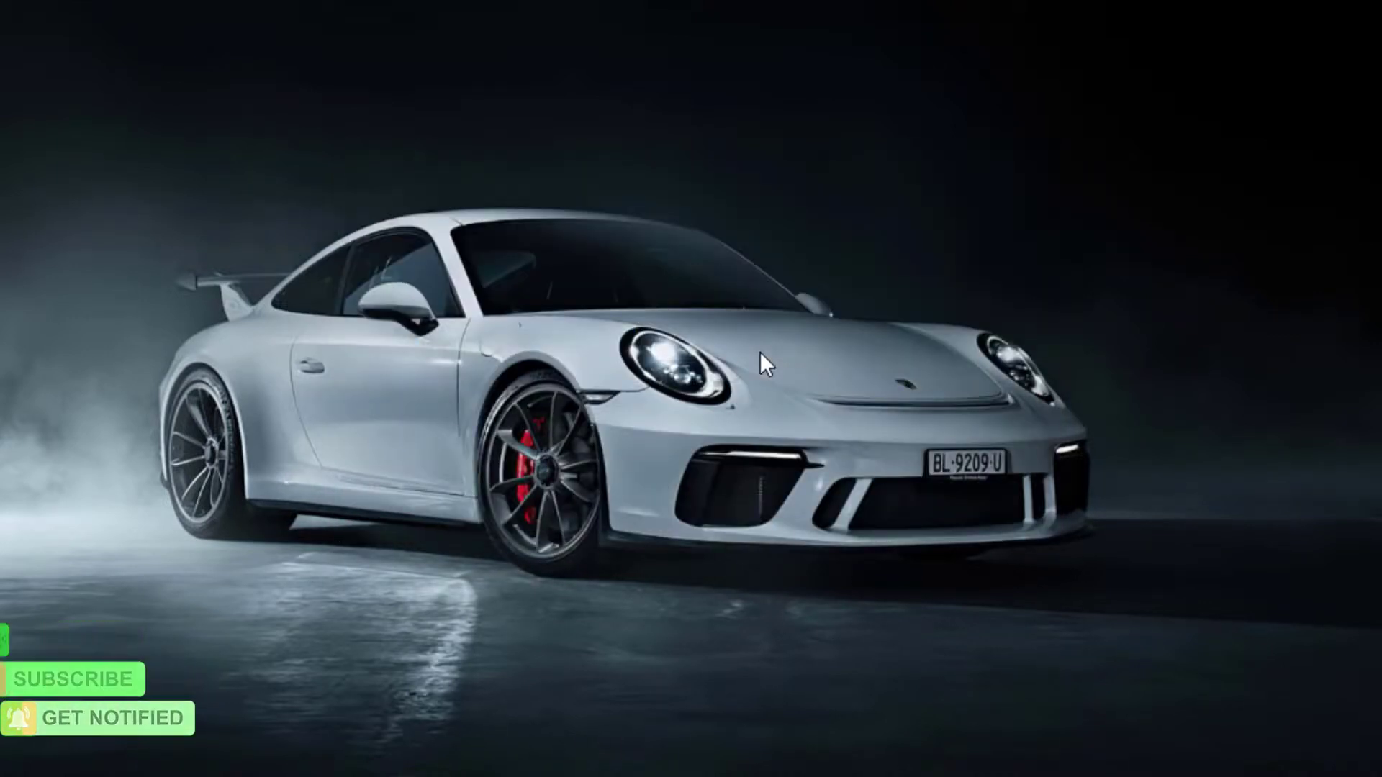